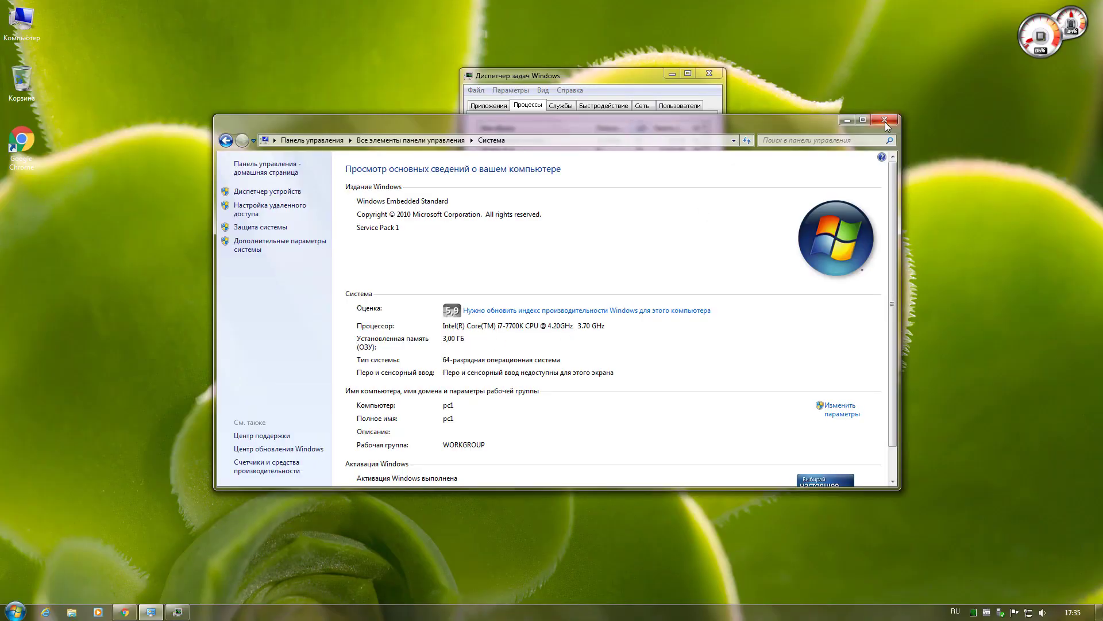
Minimize the Система and Task Manager windows, then search for "службы" and open the Службы console maximized
{"action": "left_click", "coordinate": [847, 121]}
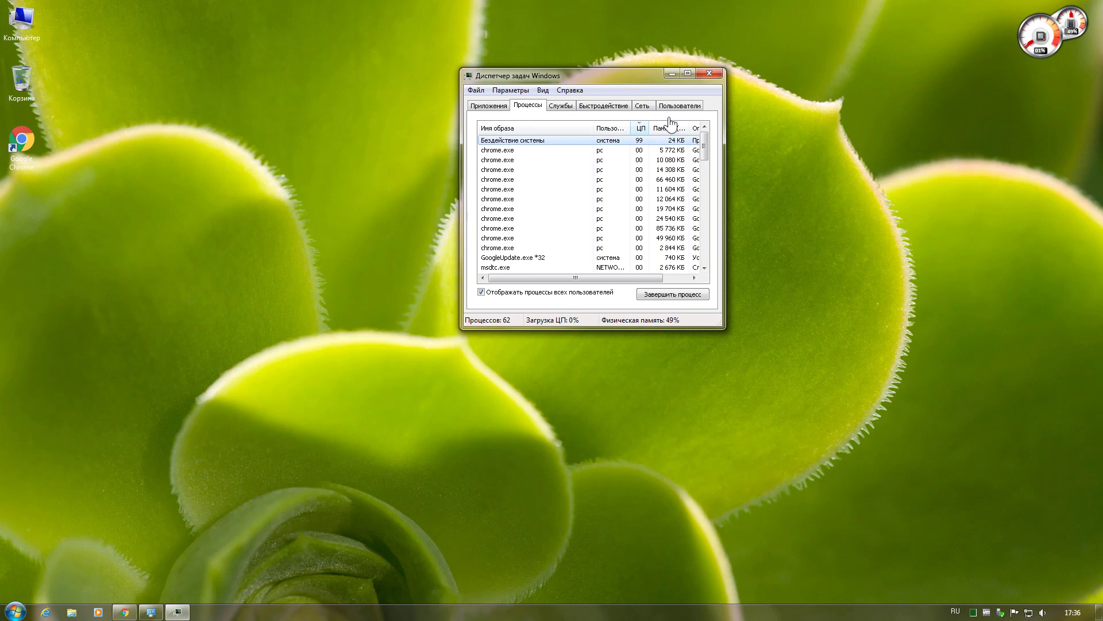
{"action": "left_click", "coordinate": [671, 74]}
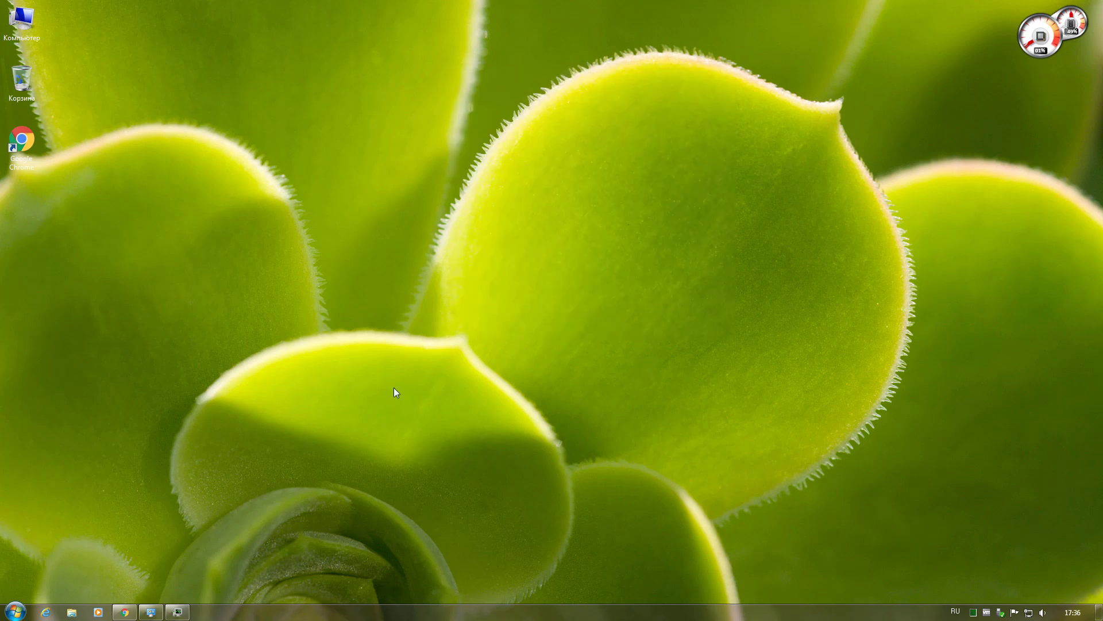
{"action": "left_click", "coordinate": [15, 611]}
{"action": "left_click", "coordinate": [38, 586]}
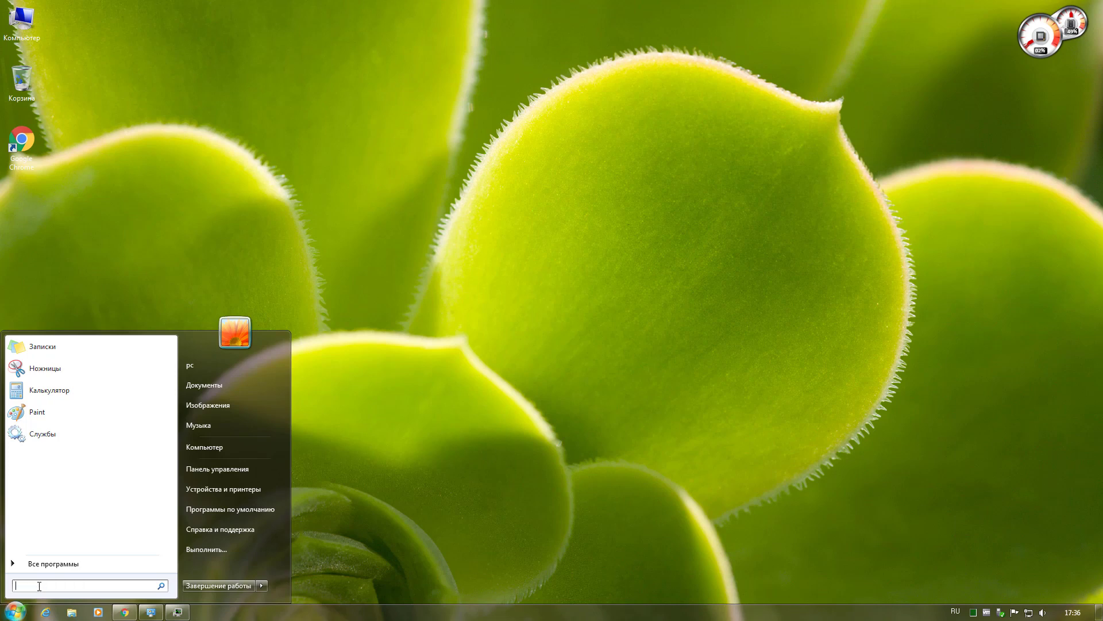
{"action": "type", "text": "службы"}
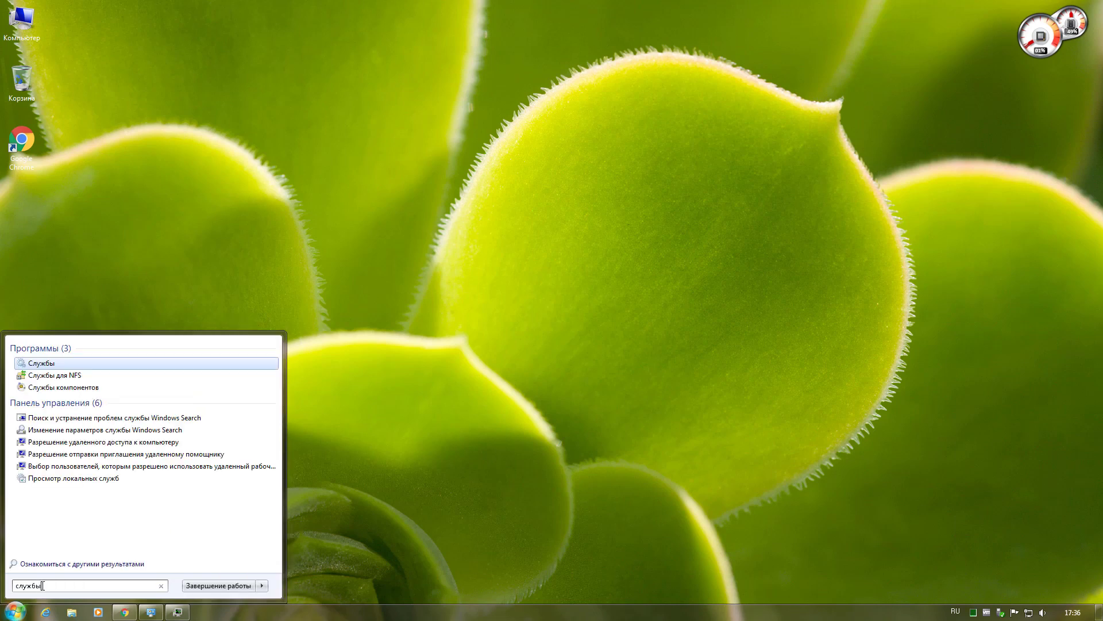
{"action": "left_click", "coordinate": [41, 364]}
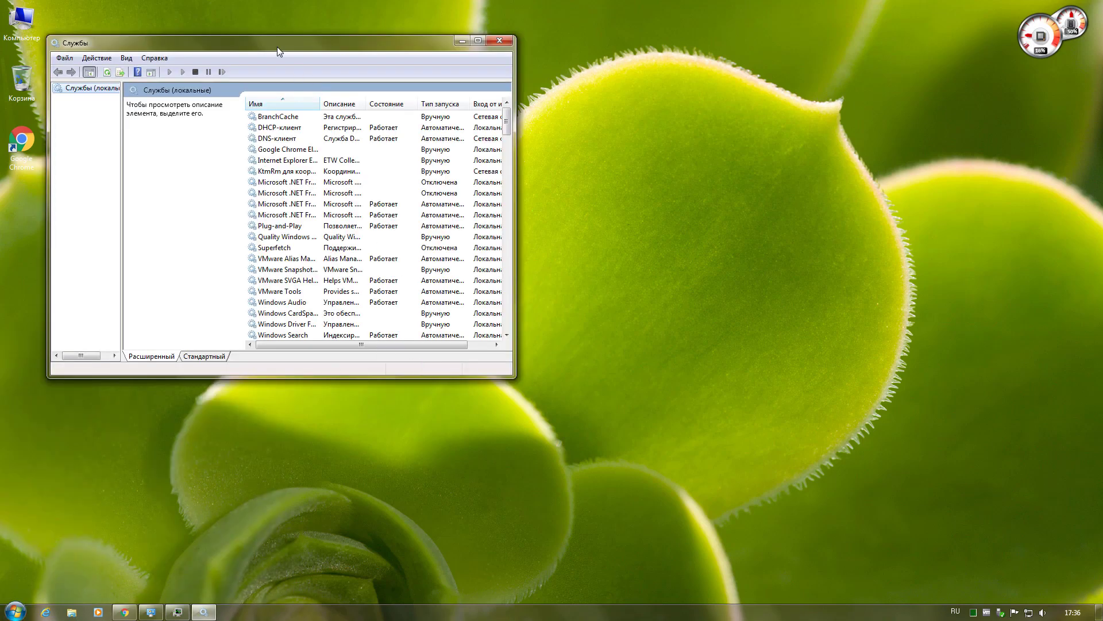
{"action": "left_click", "coordinate": [478, 41]}
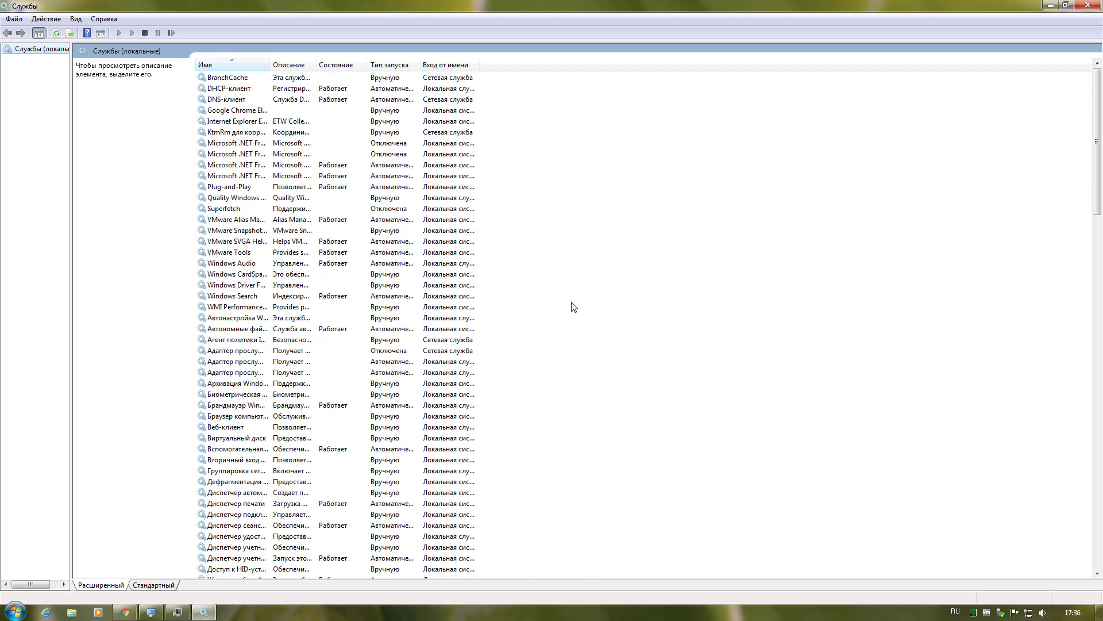
Find the Superfetch service in the list of local services and select it
{"action": "key", "text": "Tab"}
{"action": "left_click_drag", "start_coordinate": [1097, 150], "coordinate": [1097, 230]}
{"action": "scroll", "coordinate": [1098, 230], "scroll_direction": "down", "scroll_amount": 9}
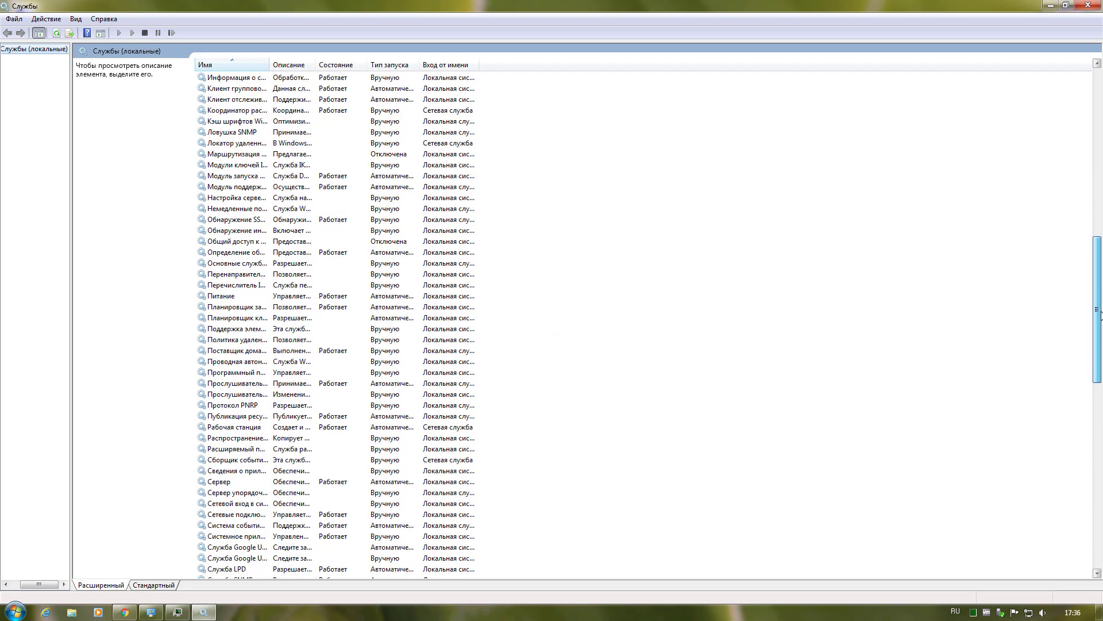
{"action": "scroll", "coordinate": [1101, 228], "scroll_direction": "up", "scroll_amount": 5}
{"action": "scroll", "coordinate": [1101, 228], "scroll_direction": "up", "scroll_amount": 11}
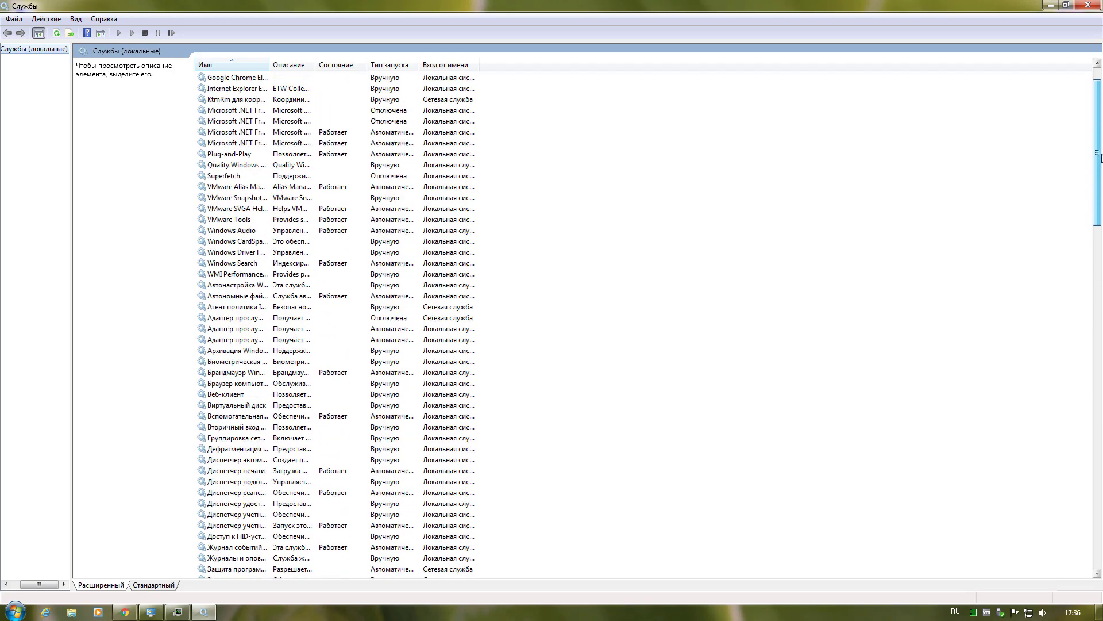
{"action": "left_click", "coordinate": [216, 198]}
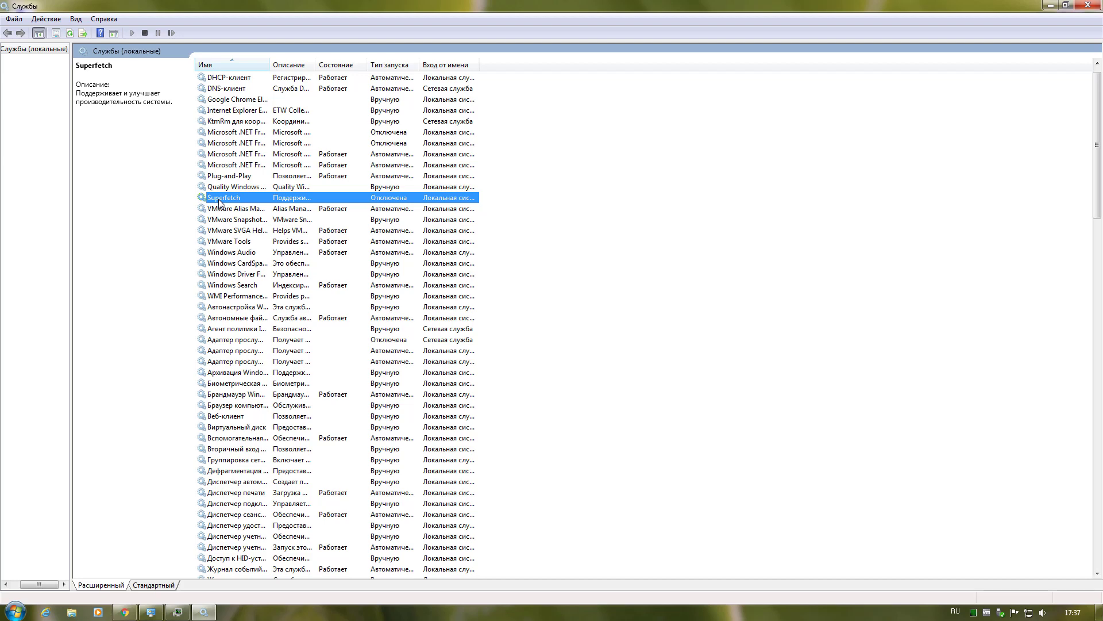
Examine the disk activity per process and file in Resource Monitor, opened from Task Manager, and close both windows
{"action": "left_click", "coordinate": [184, 608]}
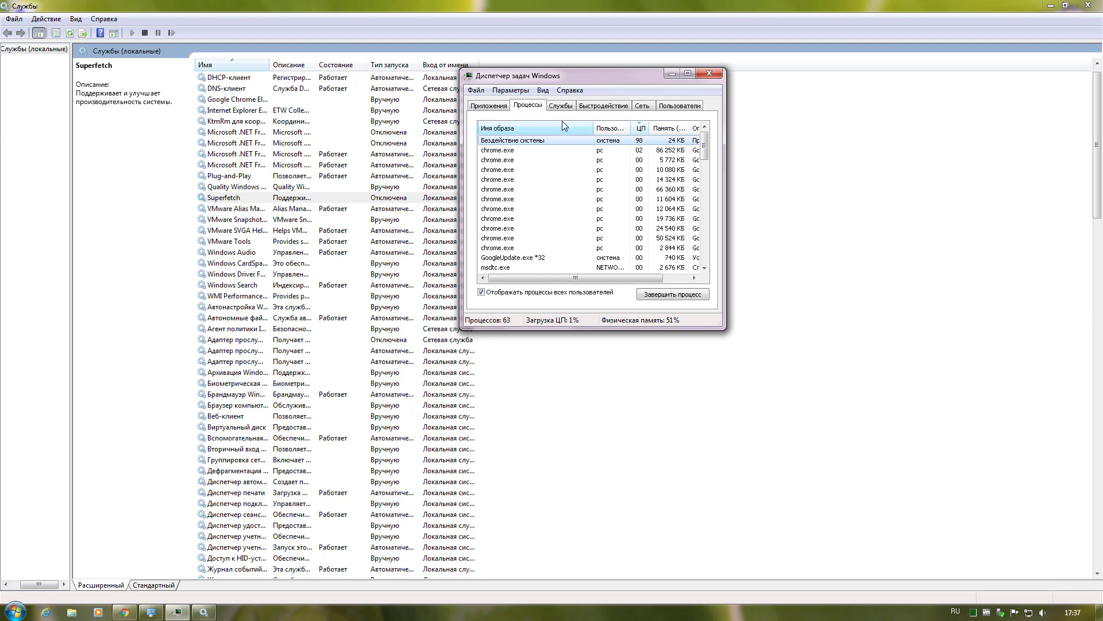
{"action": "left_click", "coordinate": [606, 107]}
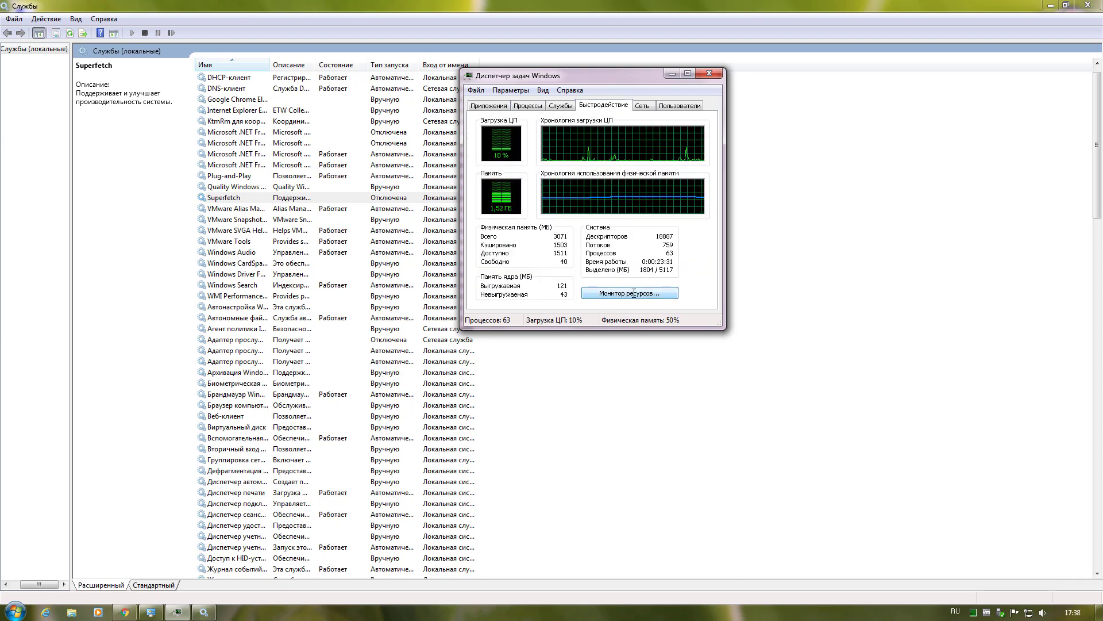
{"action": "left_click", "coordinate": [633, 292]}
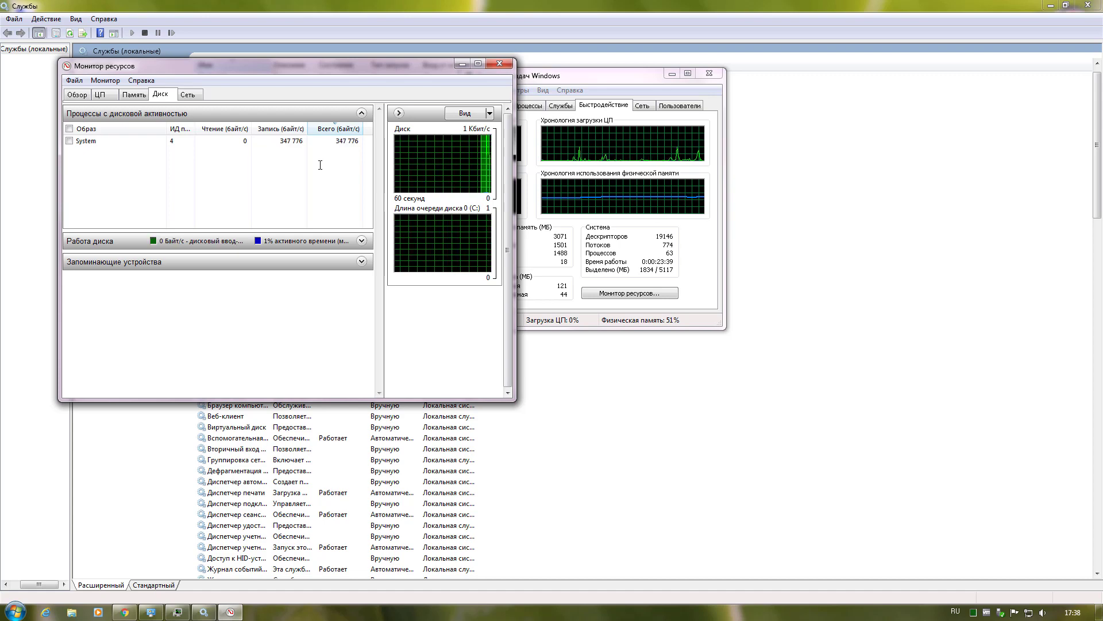
{"action": "left_click", "coordinate": [294, 242]}
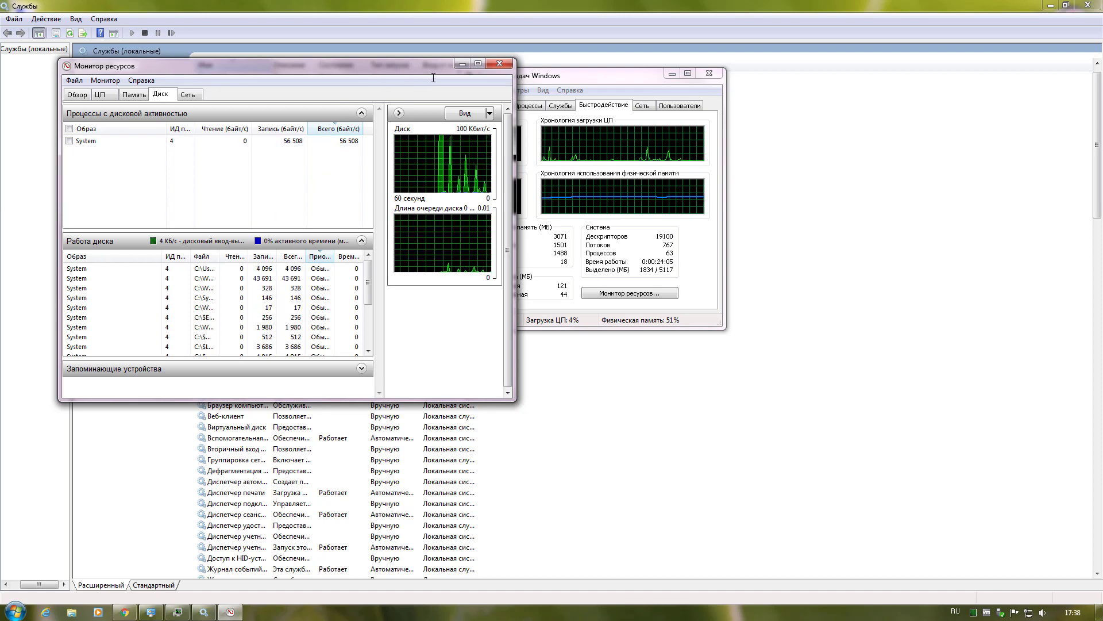
{"action": "left_click", "coordinate": [500, 64]}
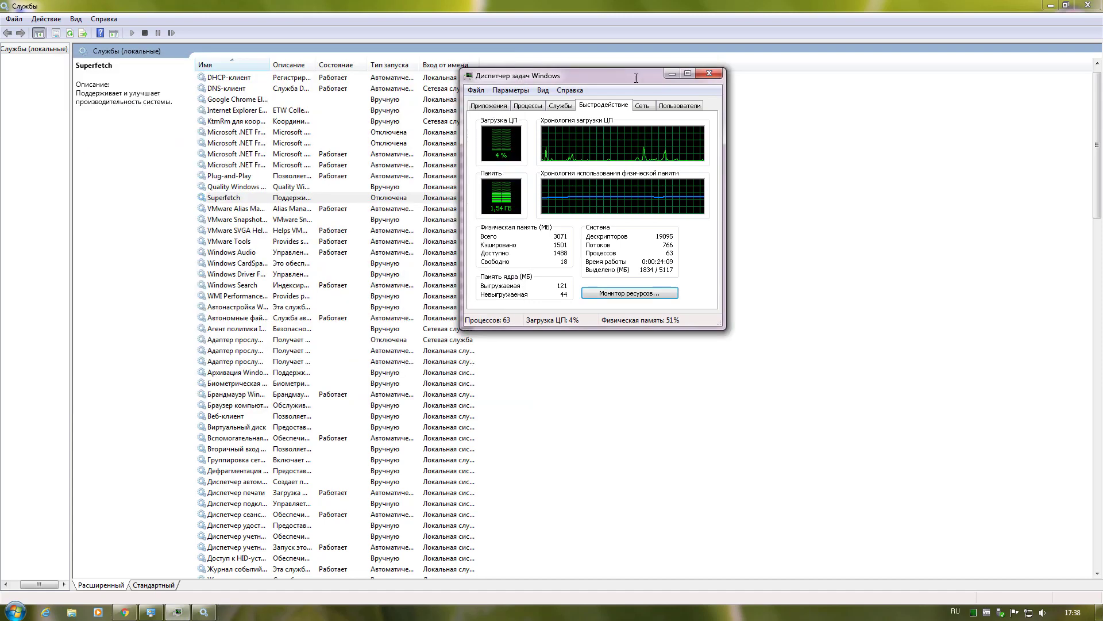
{"action": "left_click", "coordinate": [705, 76]}
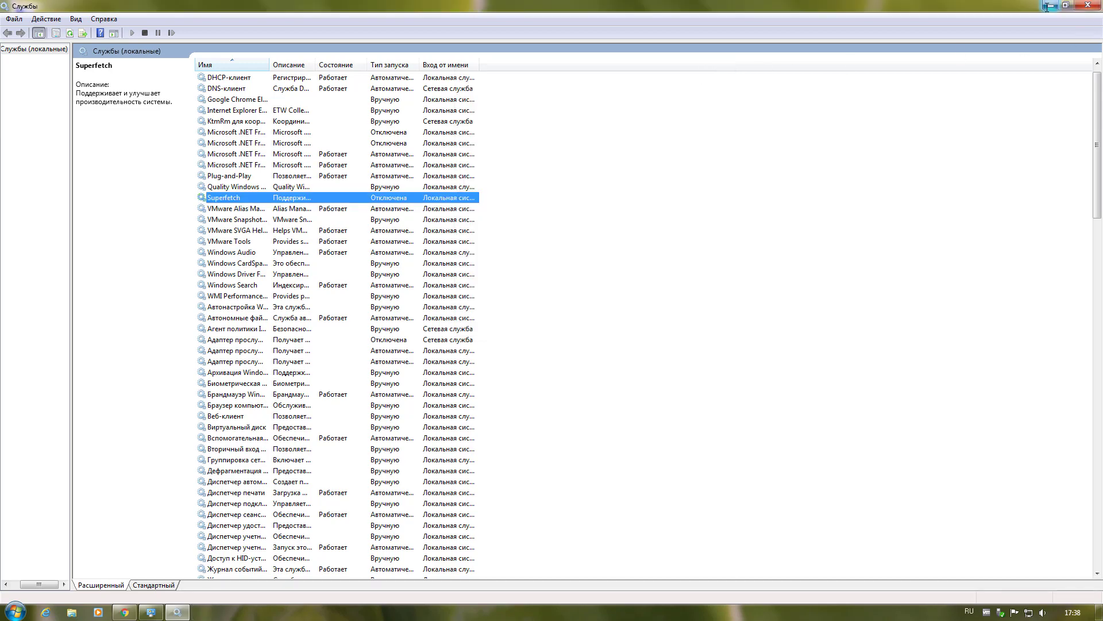
{"action": "left_click", "coordinate": [1050, 6]}
{"action": "mouse_move", "coordinate": [1049, 6]}
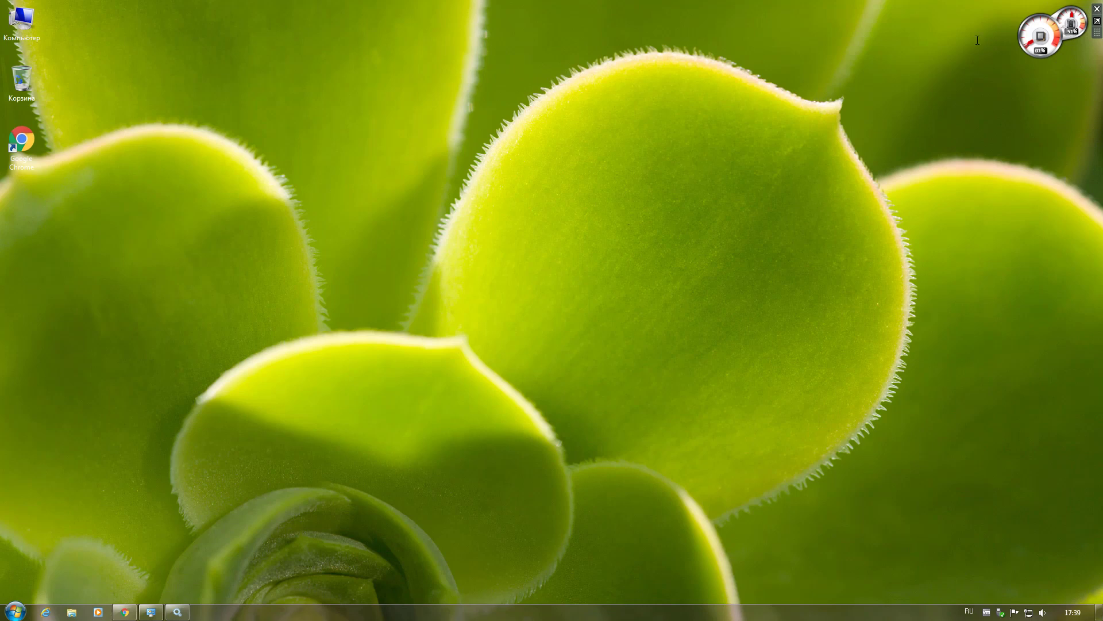
{"action": "mouse_move", "coordinate": [128, 605]}
{"action": "left_click", "coordinate": [177, 612]}
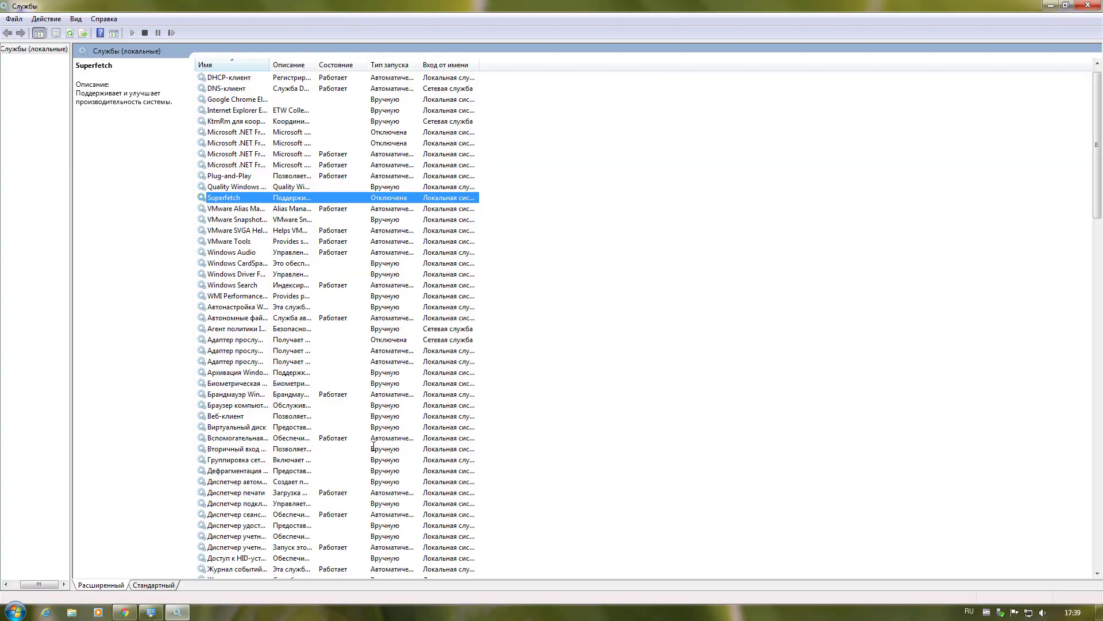
Set the Superfetch service's startup type to "Автоматически (отложенный запуск)" and apply the change
{"action": "right_click", "coordinate": [229, 198]}
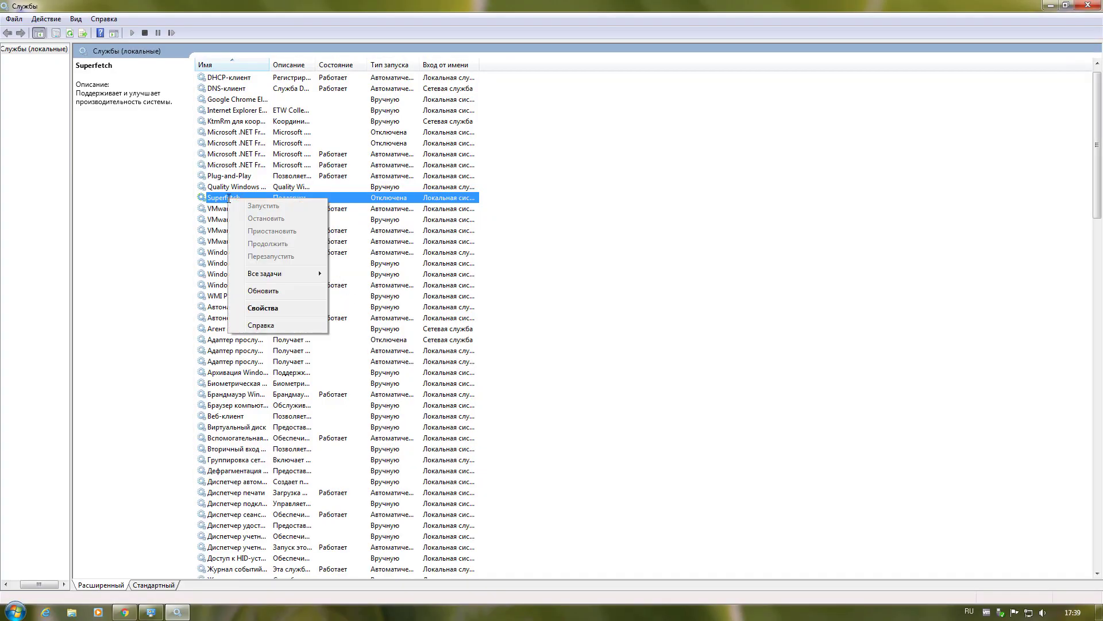
{"action": "left_click", "coordinate": [264, 308]}
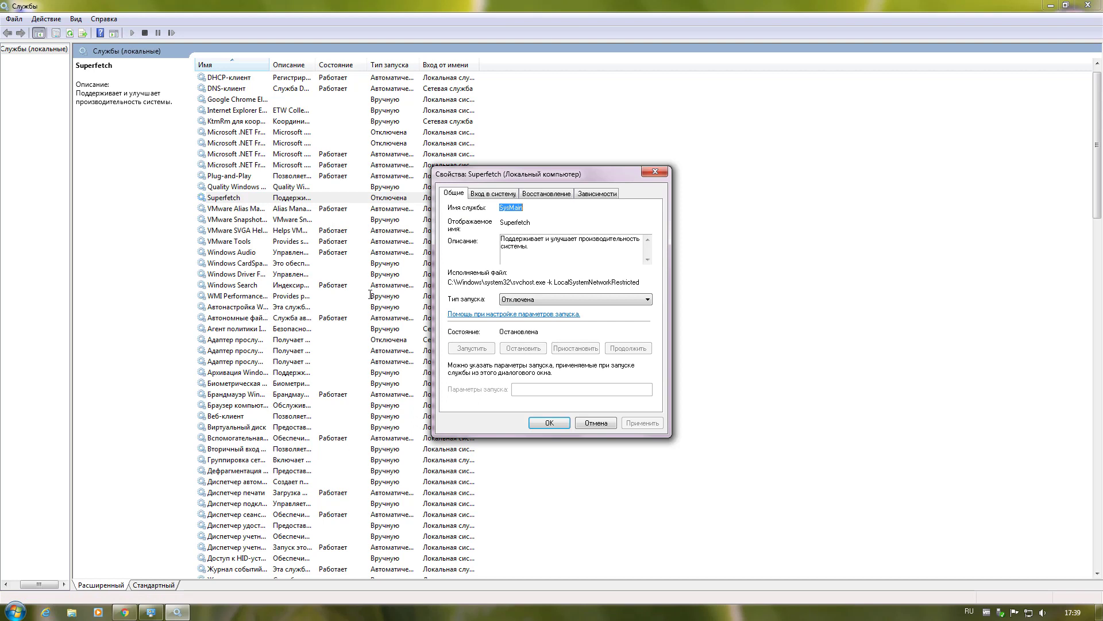
{"action": "left_click", "coordinate": [642, 303]}
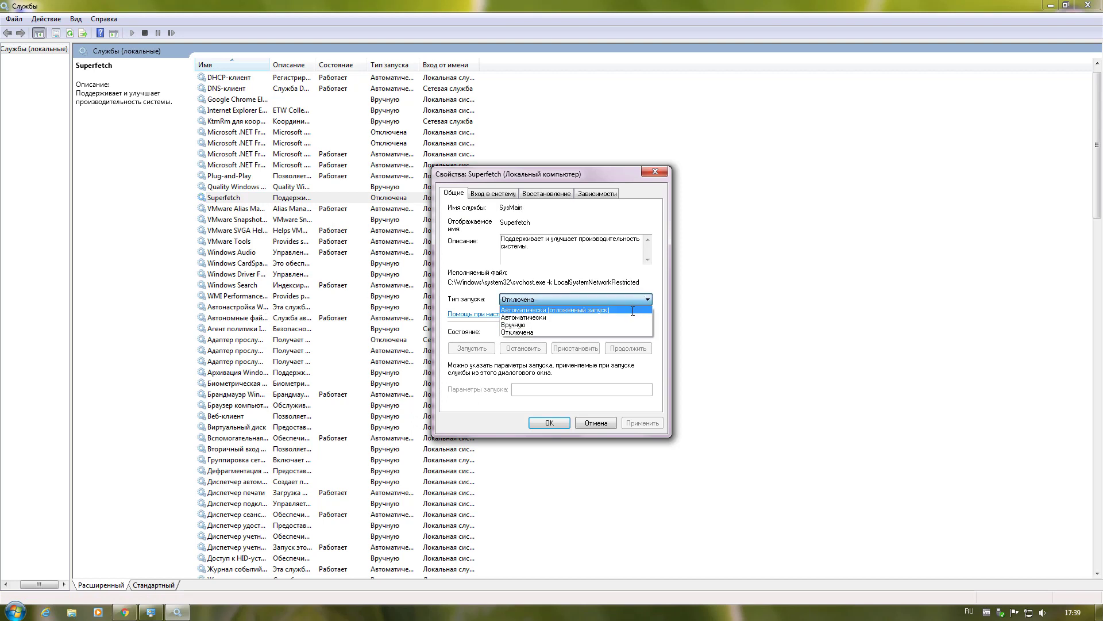
{"action": "left_click", "coordinate": [632, 311]}
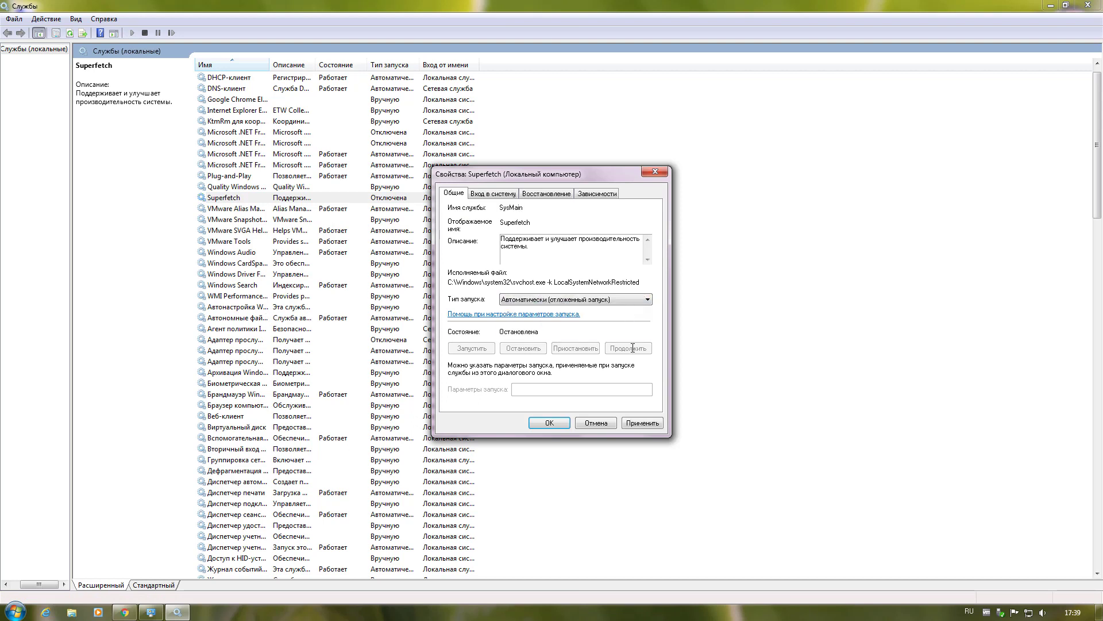
{"action": "left_click", "coordinate": [642, 421]}
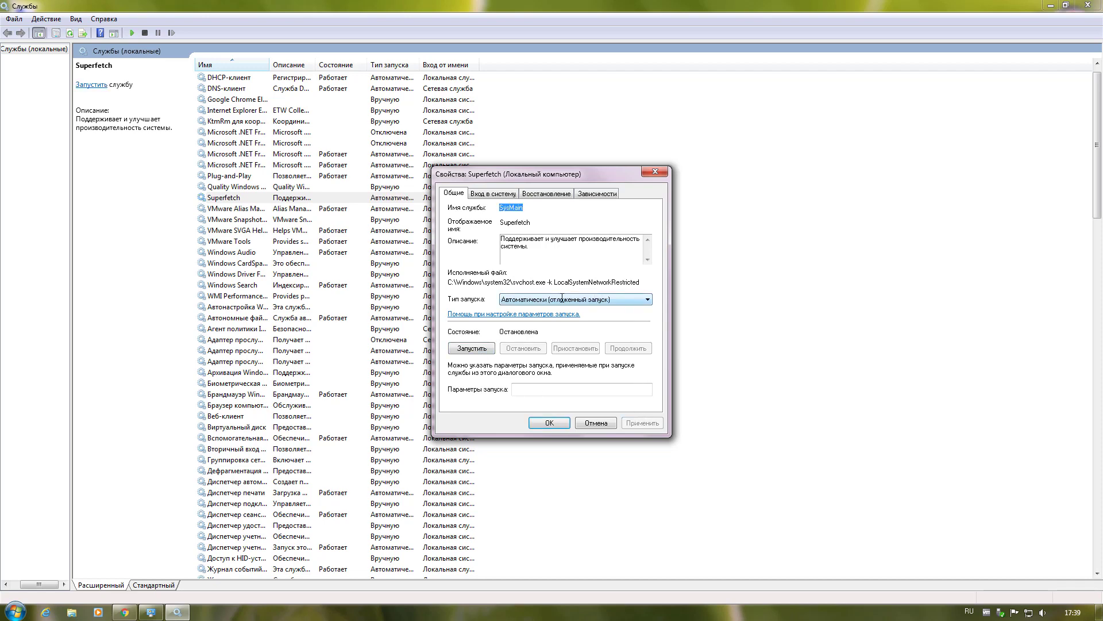
Start the Superfetch service, and close its properties and the Службы console
{"action": "left_click", "coordinate": [465, 349]}
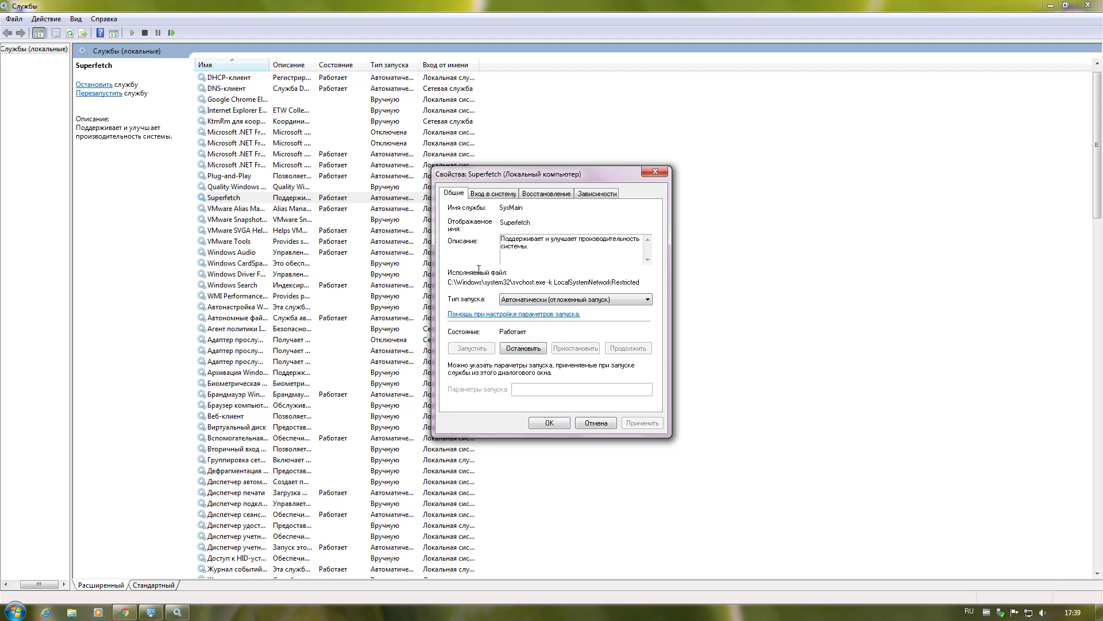
{"action": "left_click", "coordinate": [655, 171]}
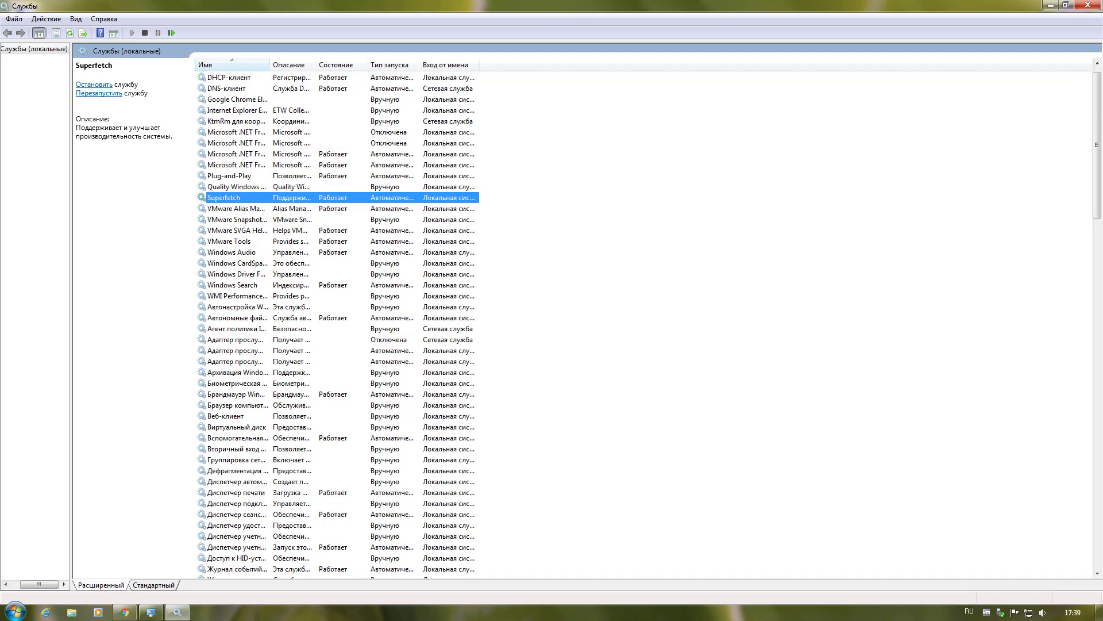
{"action": "left_click", "coordinate": [1088, 5]}
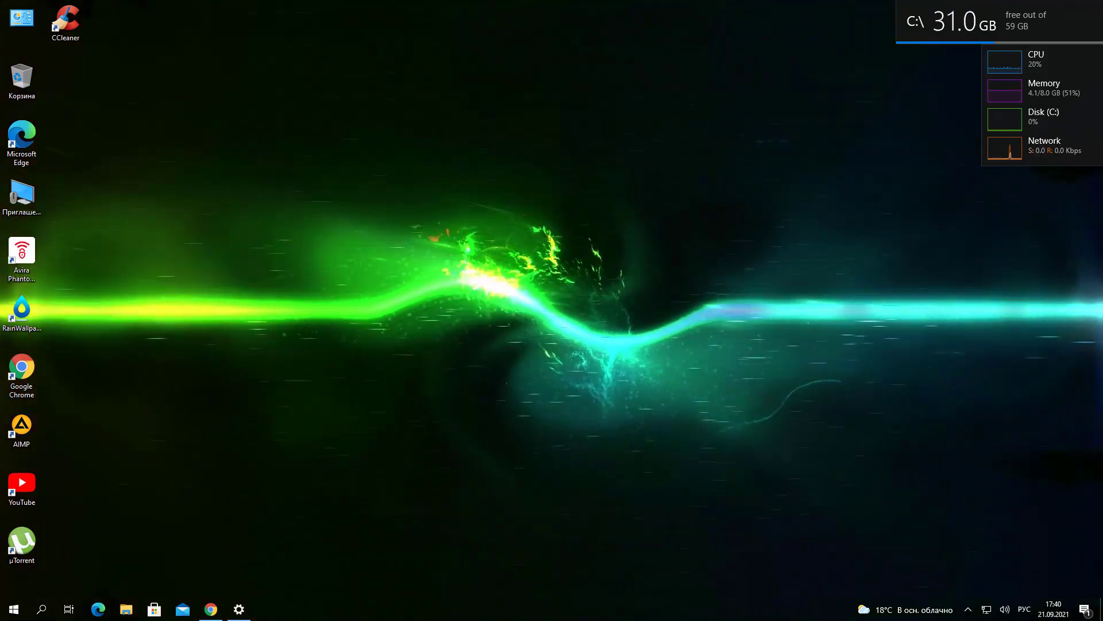
Search for "службы" on the Windows 10 desktop and open the Службы console
{"action": "left_click", "coordinate": [41, 609]}
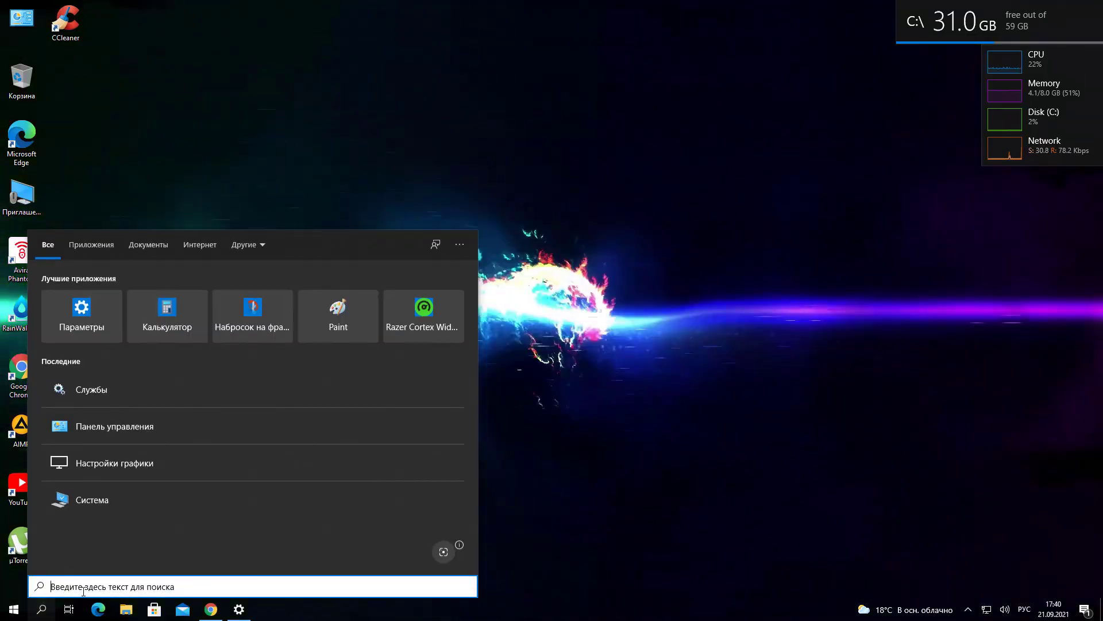
{"action": "type", "text": "службы"}
{"action": "key", "text": "Return"}
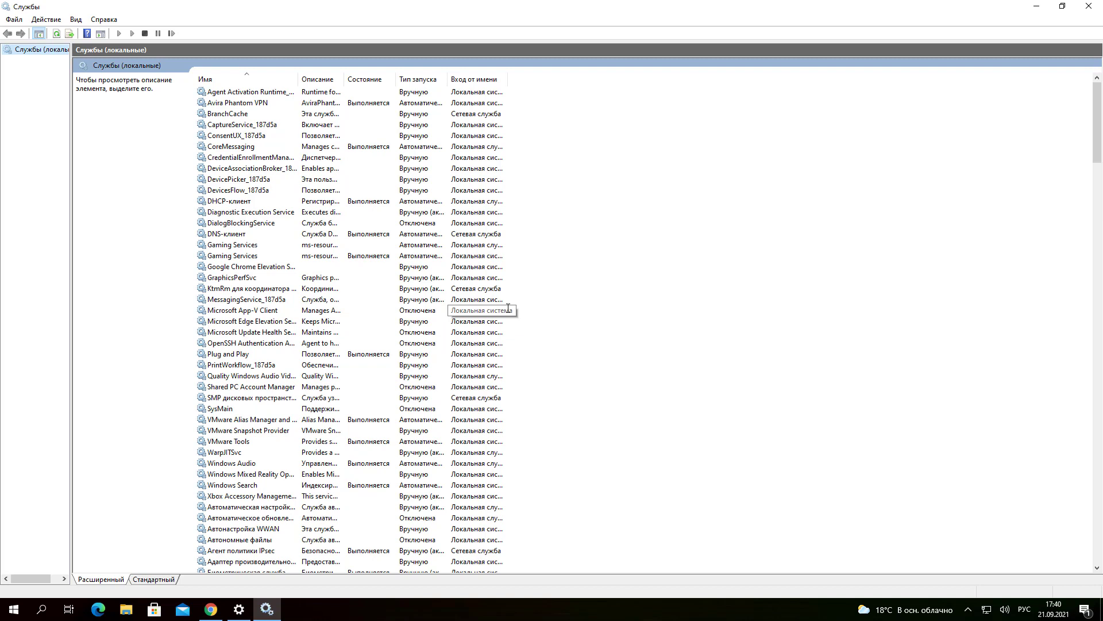
Set the SysMain service's startup type to "Автоматически", apply it, and start the service
{"action": "left_click", "coordinate": [214, 409]}
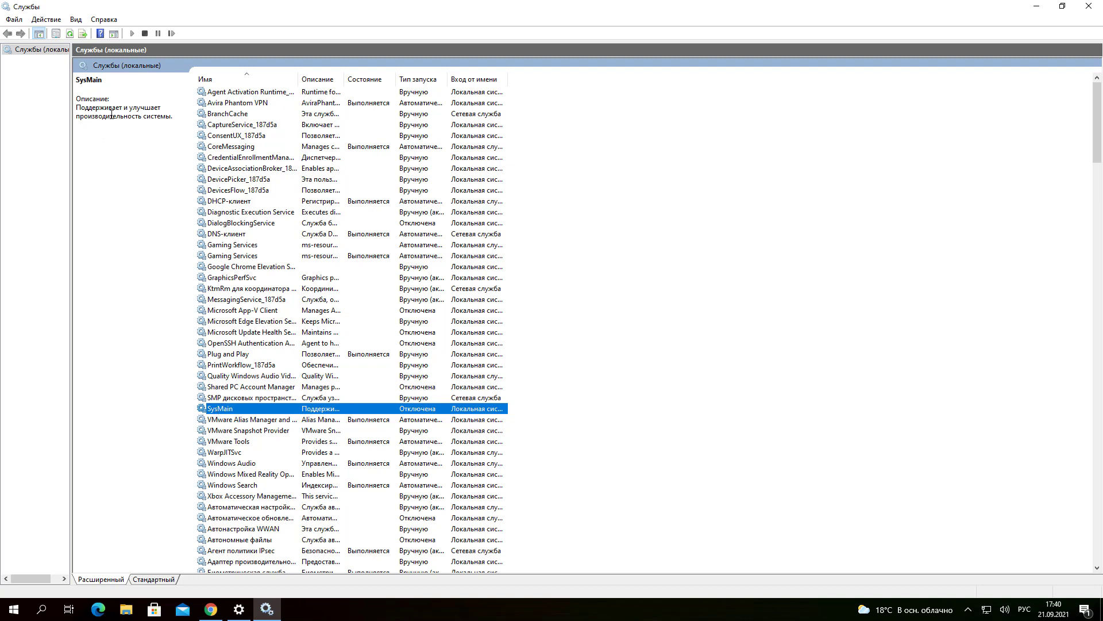
{"action": "right_click", "coordinate": [232, 407]}
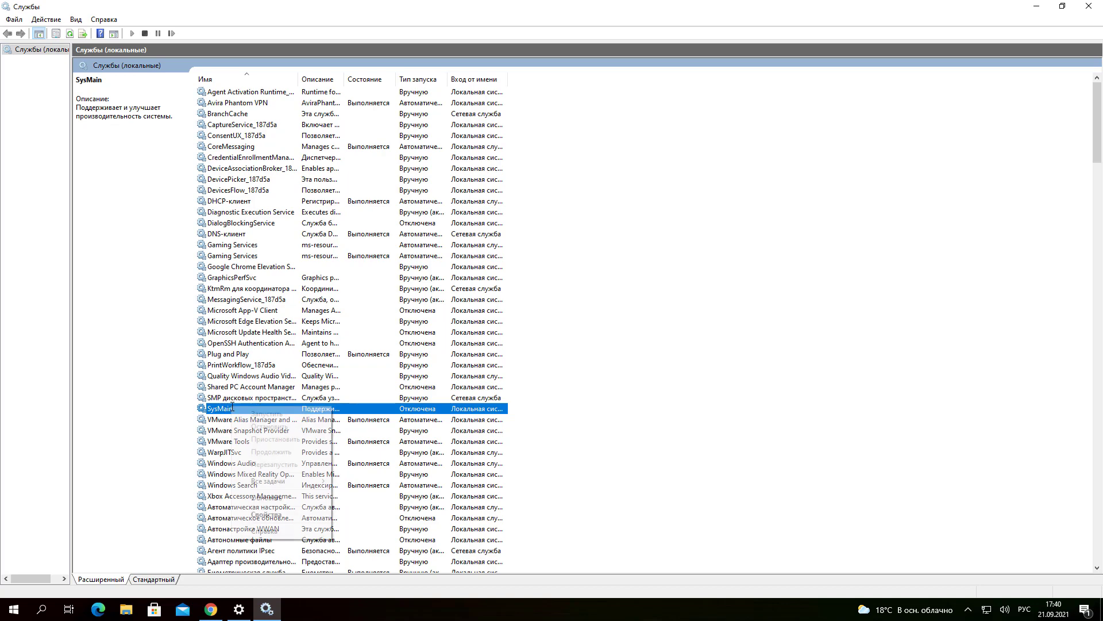
{"action": "left_click", "coordinate": [270, 515]}
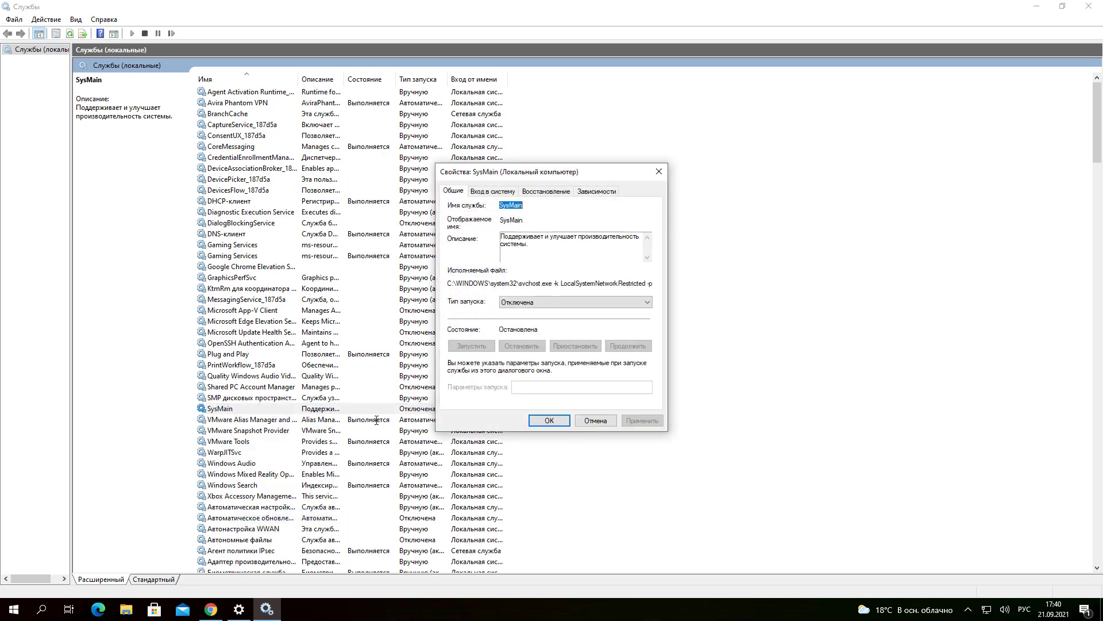
{"action": "left_click", "coordinate": [639, 302]}
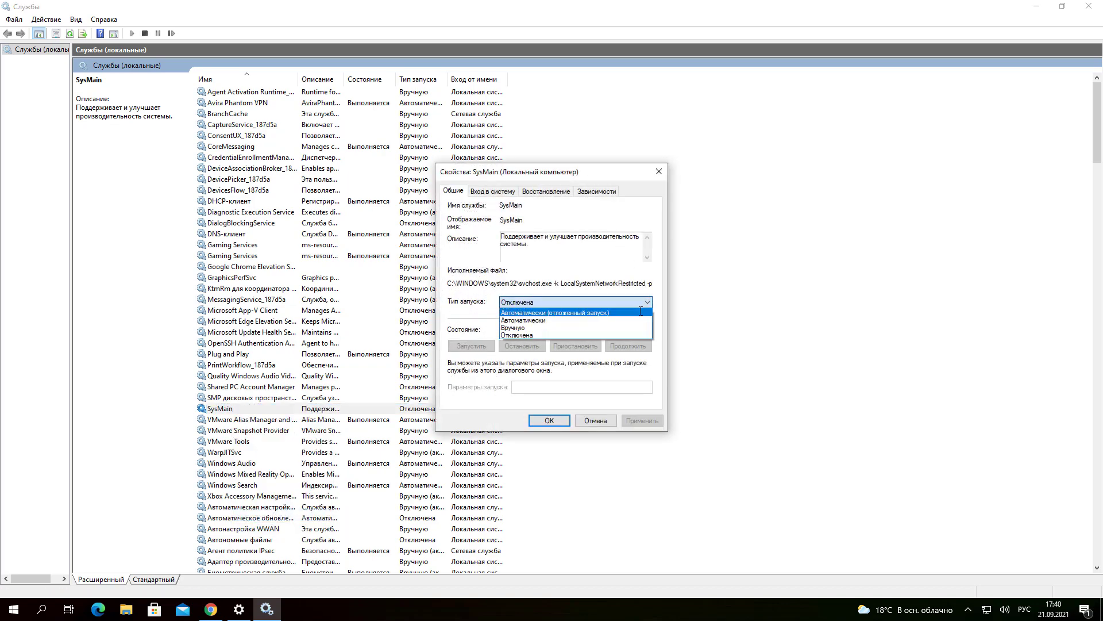
{"action": "left_click", "coordinate": [641, 312]}
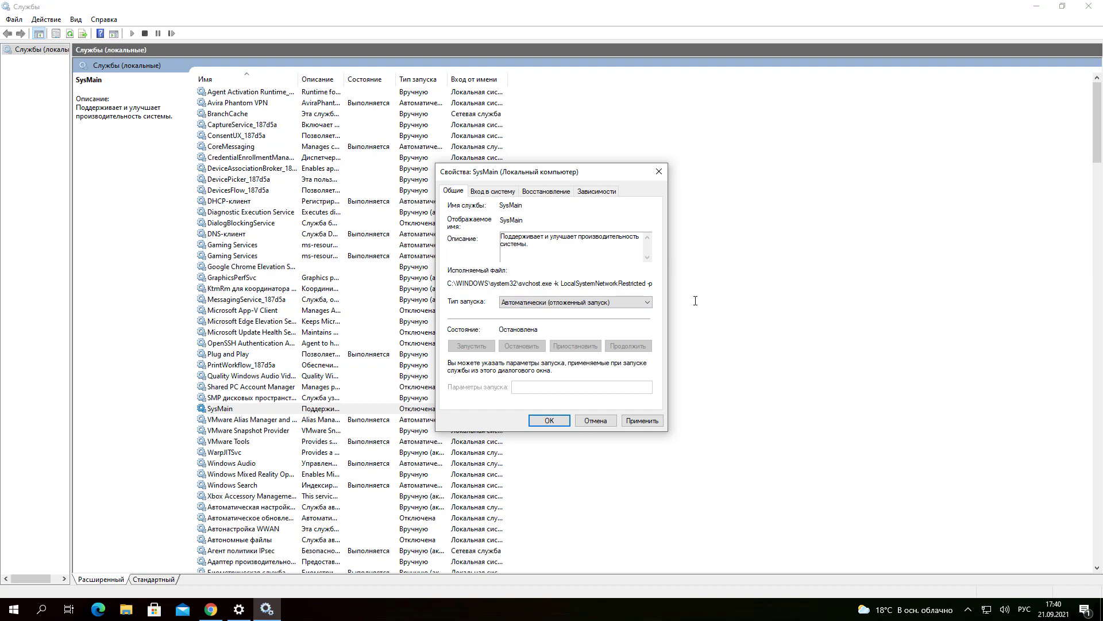
{"action": "left_click", "coordinate": [635, 302]}
{"action": "left_click", "coordinate": [623, 322]}
{"action": "left_click", "coordinate": [638, 419]}
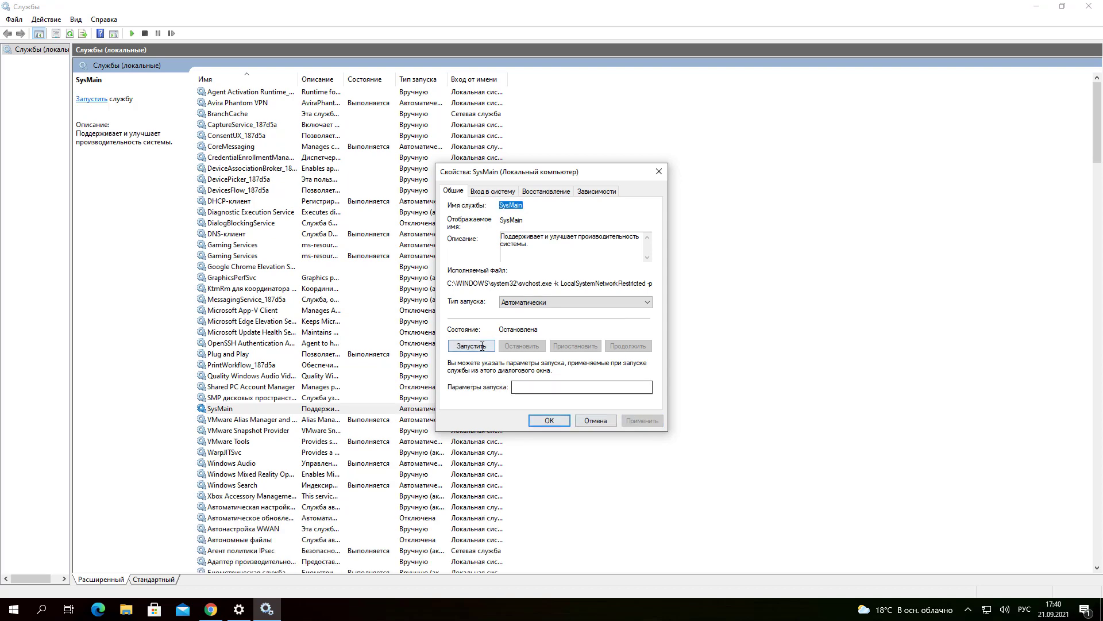
{"action": "left_click", "coordinate": [471, 345]}
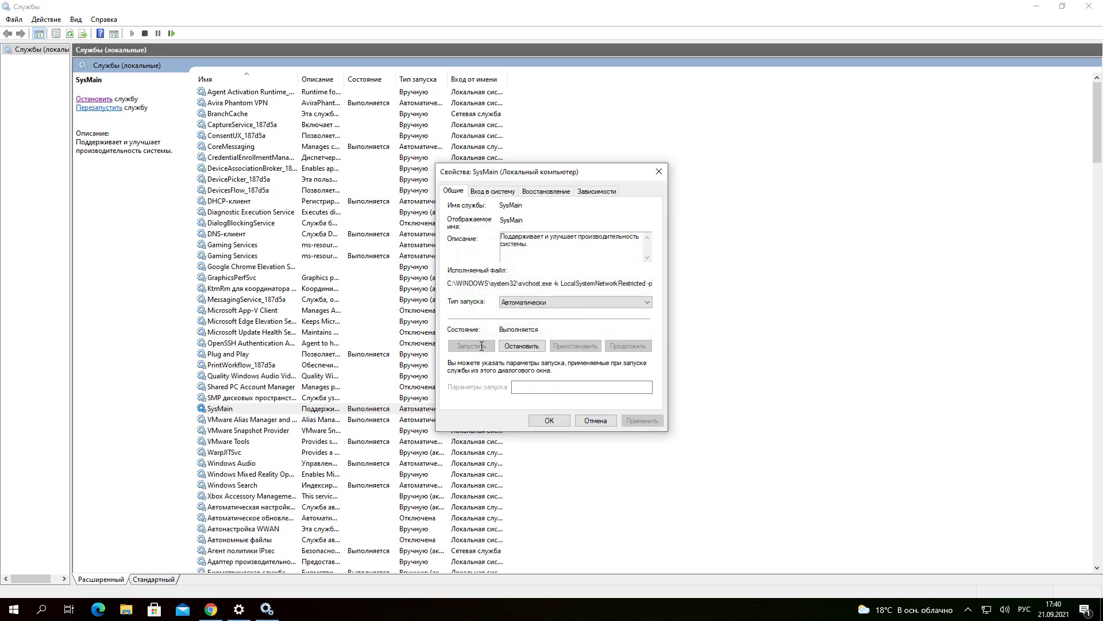
{"action": "left_click", "coordinate": [547, 421]}
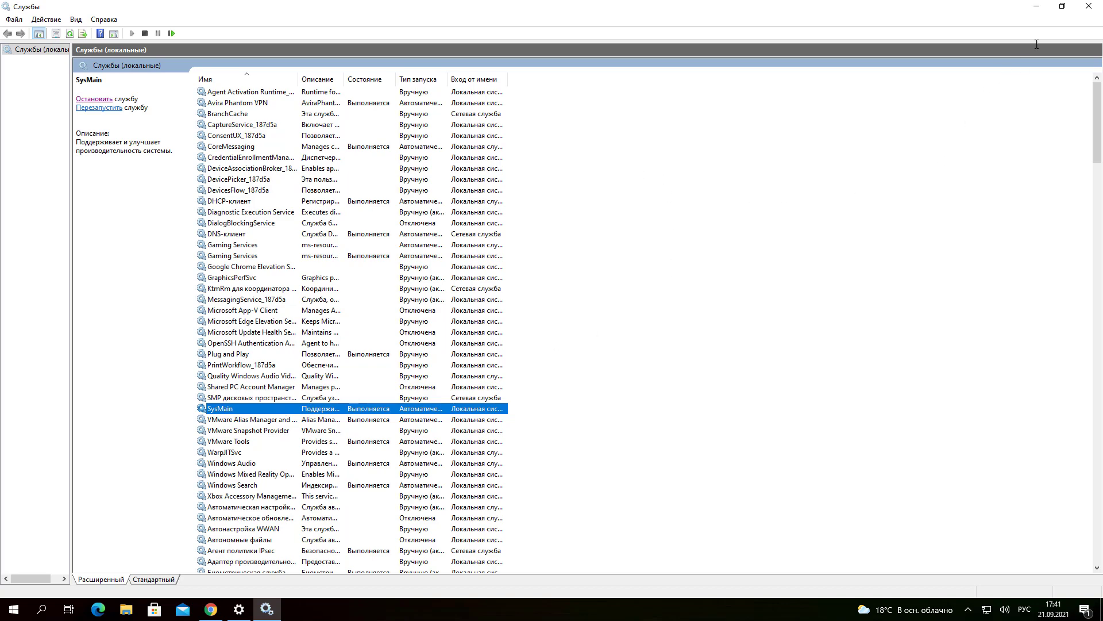
Minimize the Службы console, and find and open the СПЕЦ КОМП community on VKontakte by searching for "Спец комп"
{"action": "left_click", "coordinate": [1037, 6]}
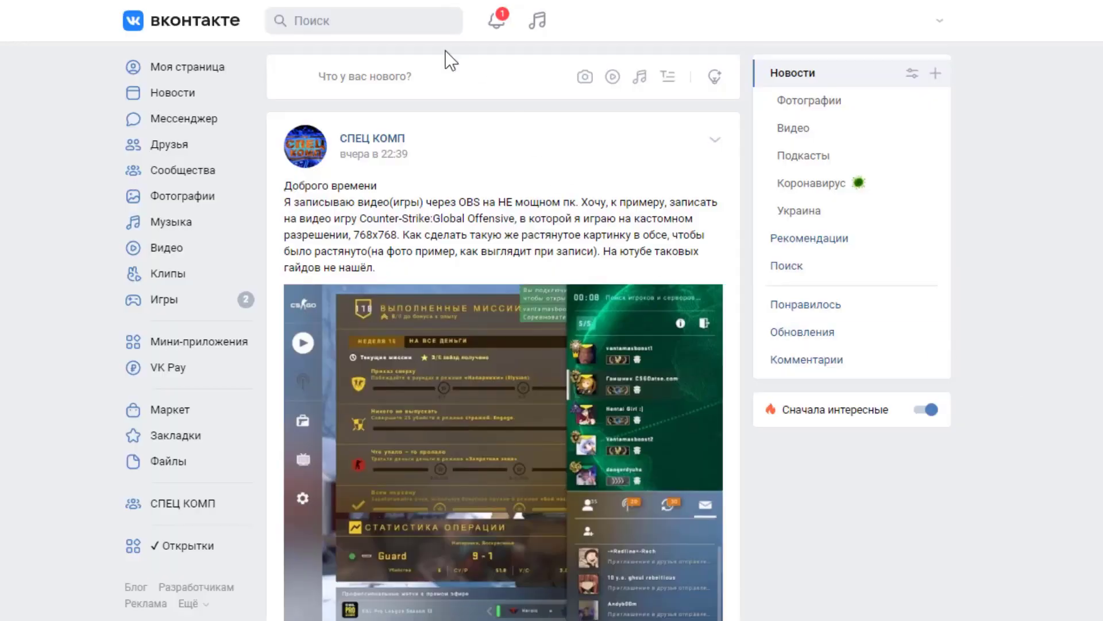
{"action": "left_click", "coordinate": [354, 19]}
{"action": "type", "text": "Спец комп"}
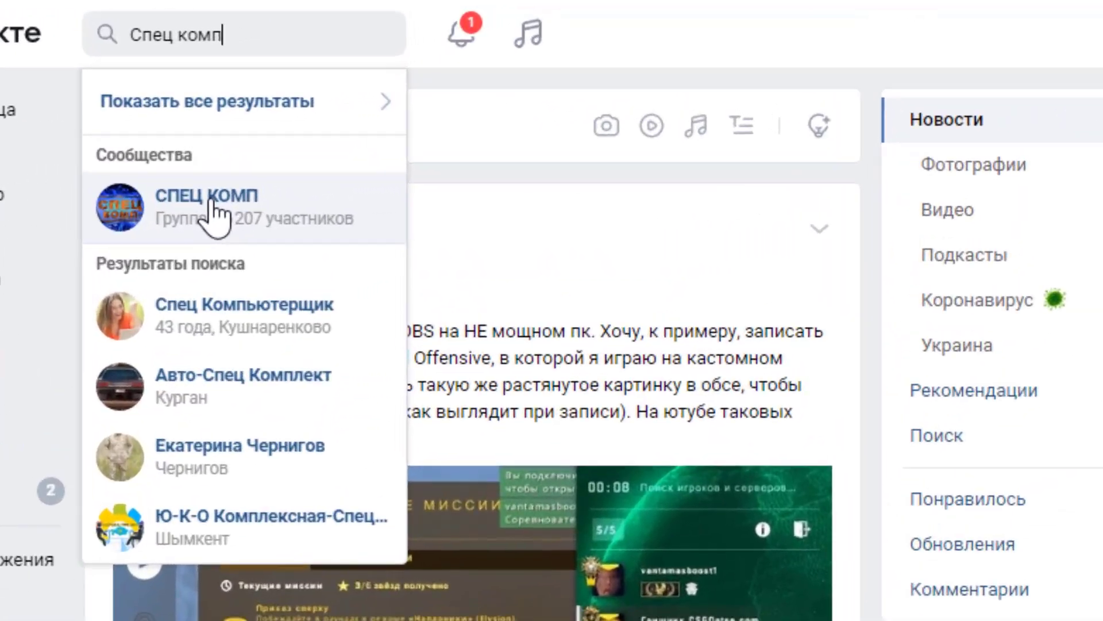
{"action": "left_click", "coordinate": [213, 201]}
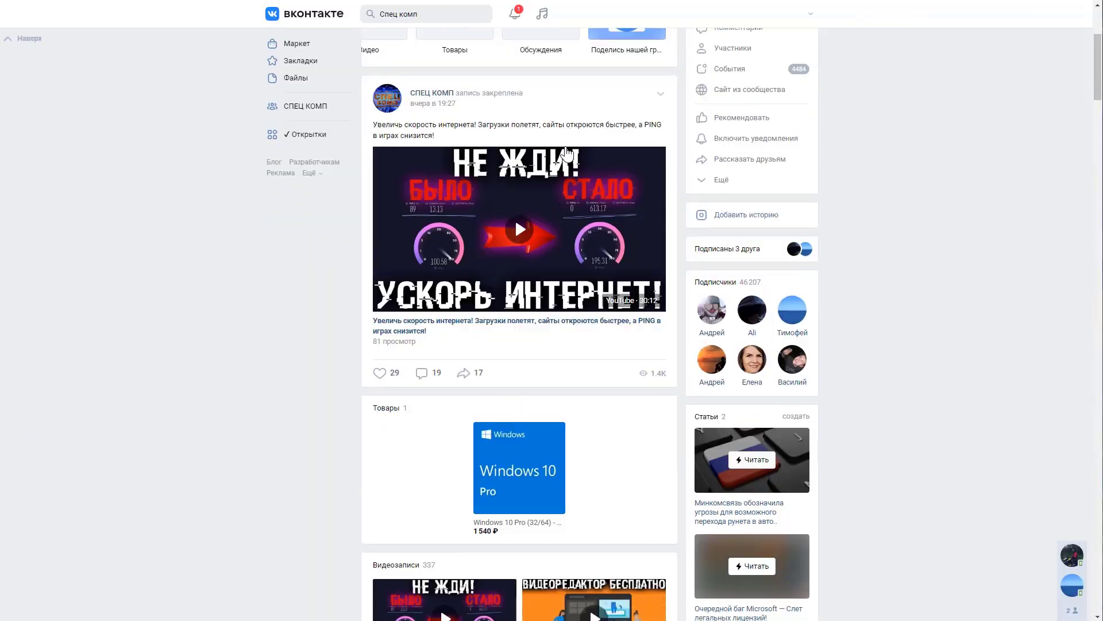
Open the community's Windows 10 Pro (32/64) product listing and read its full description, including the payment options
{"action": "scroll", "coordinate": [515, 221], "scroll_direction": "down", "scroll_amount": 4}
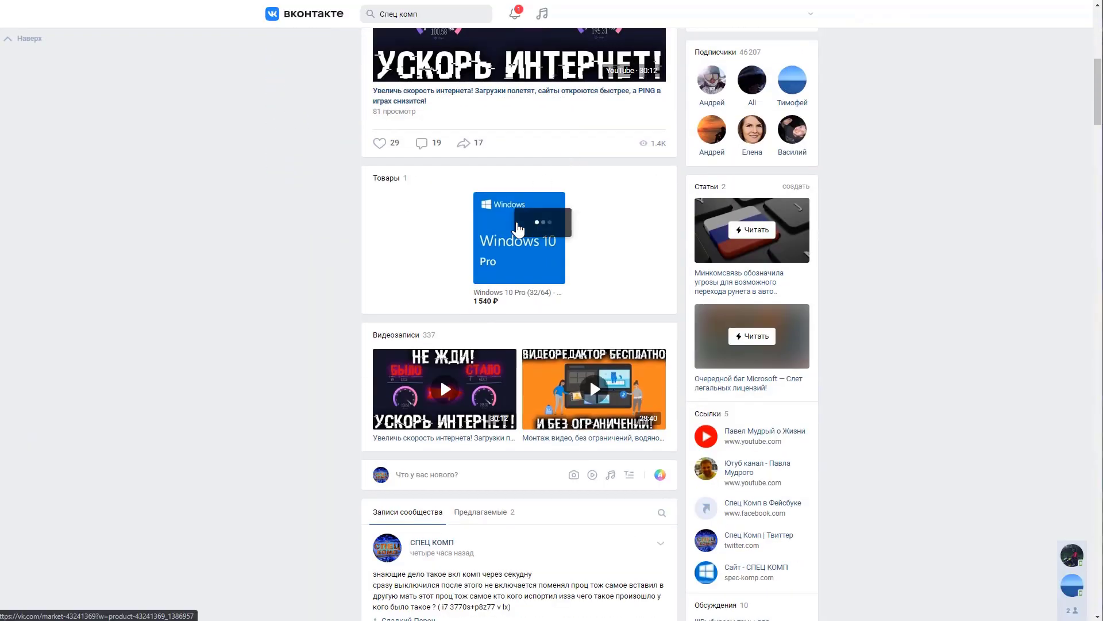
{"action": "left_click", "coordinate": [519, 229]}
{"action": "scroll", "coordinate": [556, 346], "scroll_direction": "down", "scroll_amount": 1}
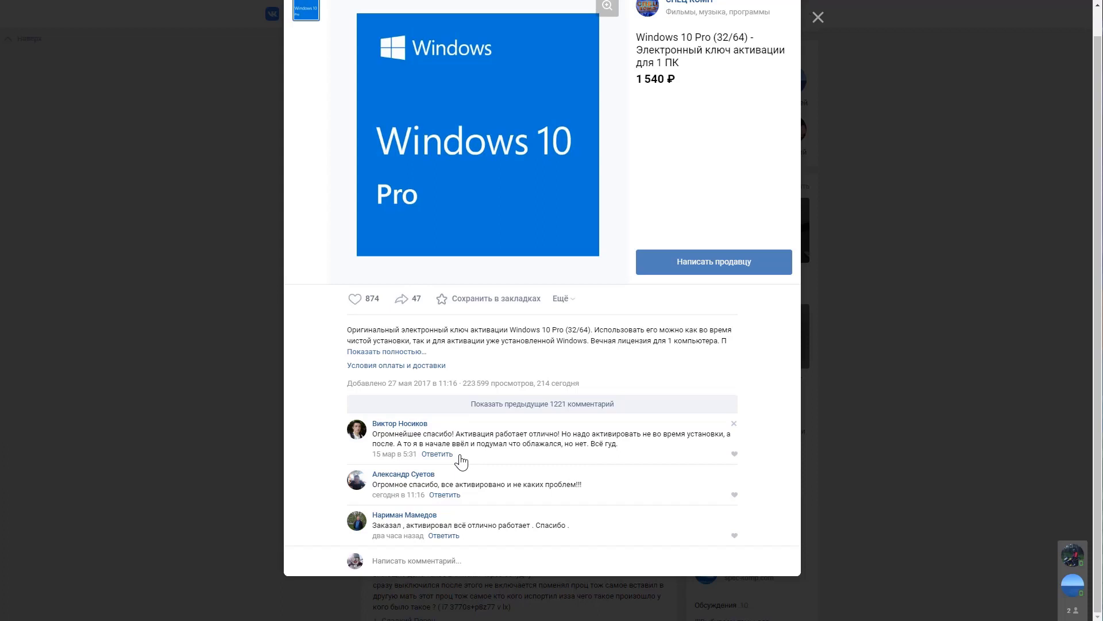
{"action": "left_click", "coordinate": [383, 353]}
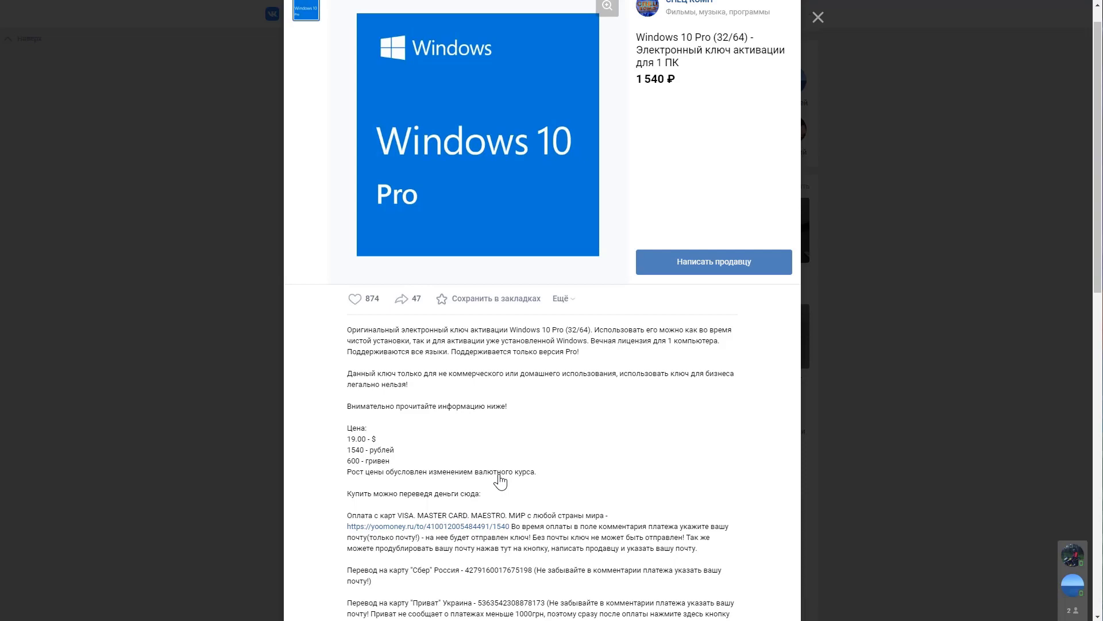
{"action": "scroll", "coordinate": [500, 482], "scroll_direction": "down", "scroll_amount": 9}
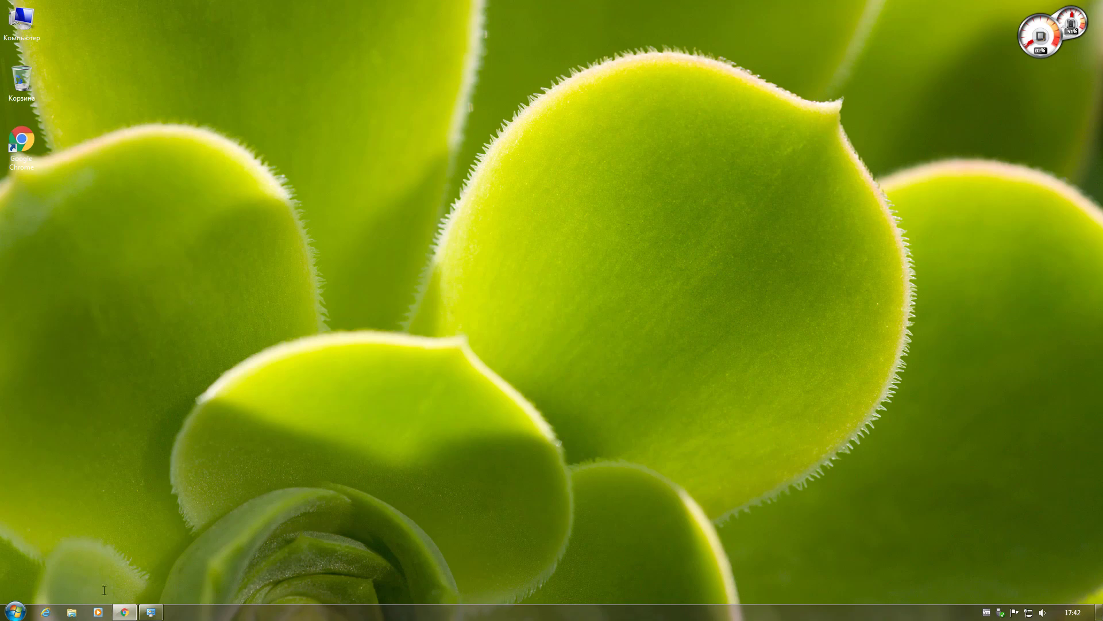
Switch to Chrome on Windows 7 and download Mem Reduct from the memory optimization section of the article "Превращаем старый ПК в ракету!"
{"action": "left_click", "coordinate": [123, 546]}
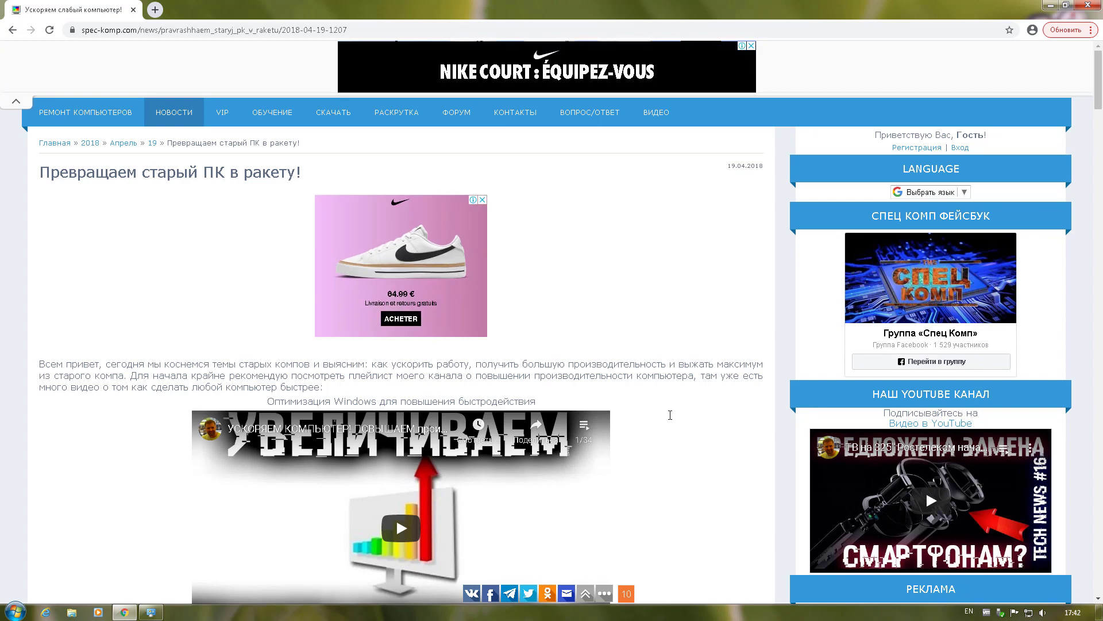
{"action": "scroll", "coordinate": [670, 415], "scroll_direction": "down", "scroll_amount": 6}
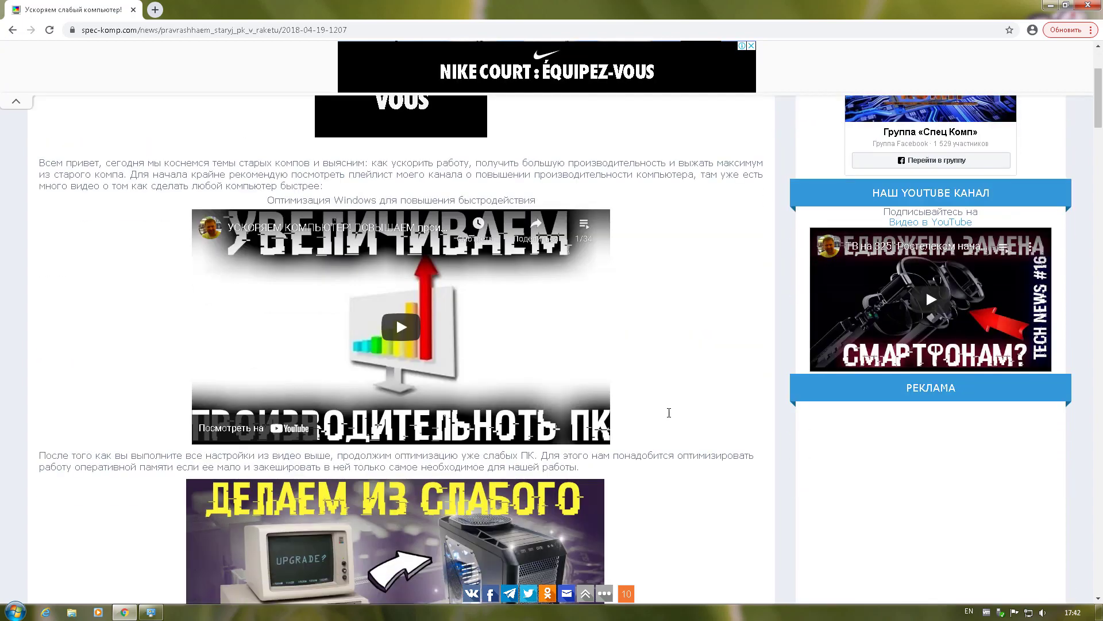
{"action": "scroll", "coordinate": [669, 412], "scroll_direction": "down", "scroll_amount": 1}
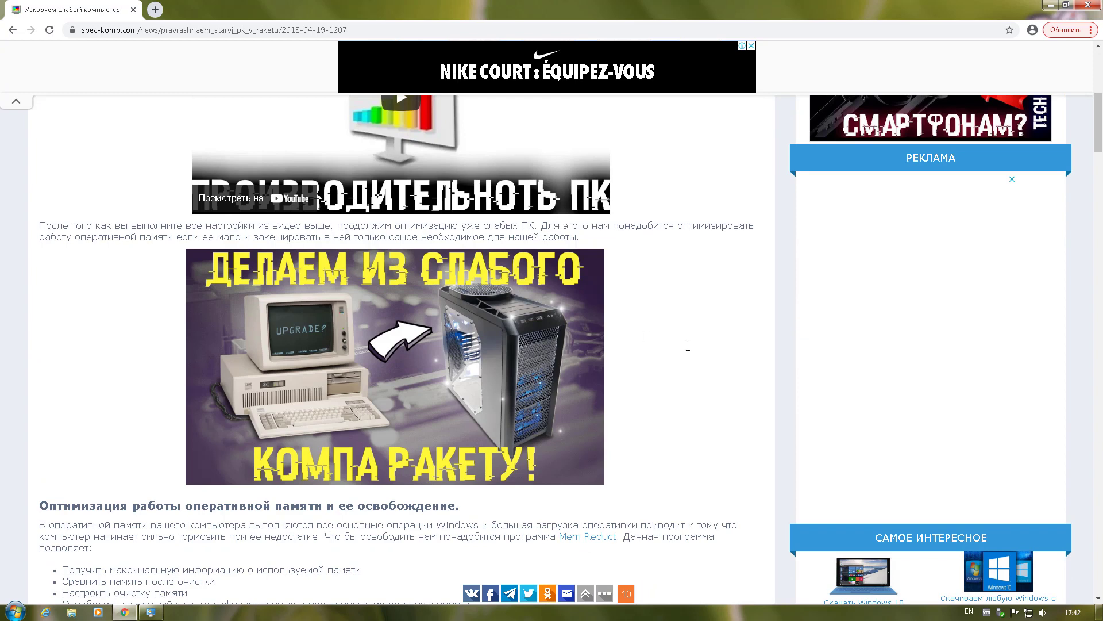
{"action": "scroll", "coordinate": [657, 437], "scroll_direction": "down", "scroll_amount": 1}
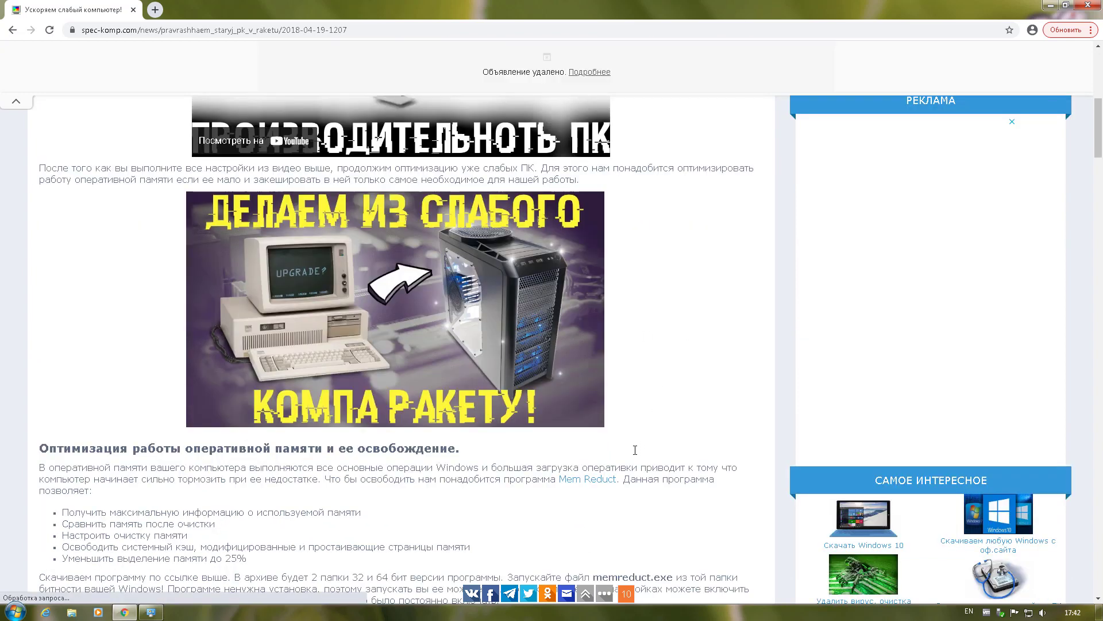
{"action": "left_click", "coordinate": [581, 479]}
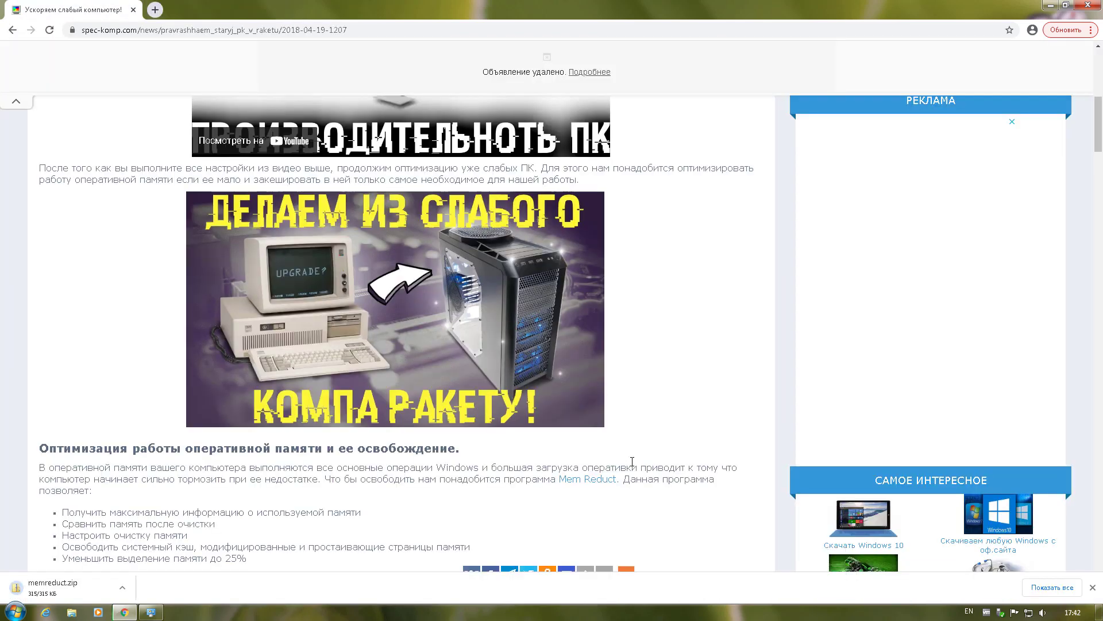
Open the downloaded memreduct.zip archive, copy its memreduct folder to the desktop, and close the archive window
{"action": "left_click", "coordinate": [56, 586]}
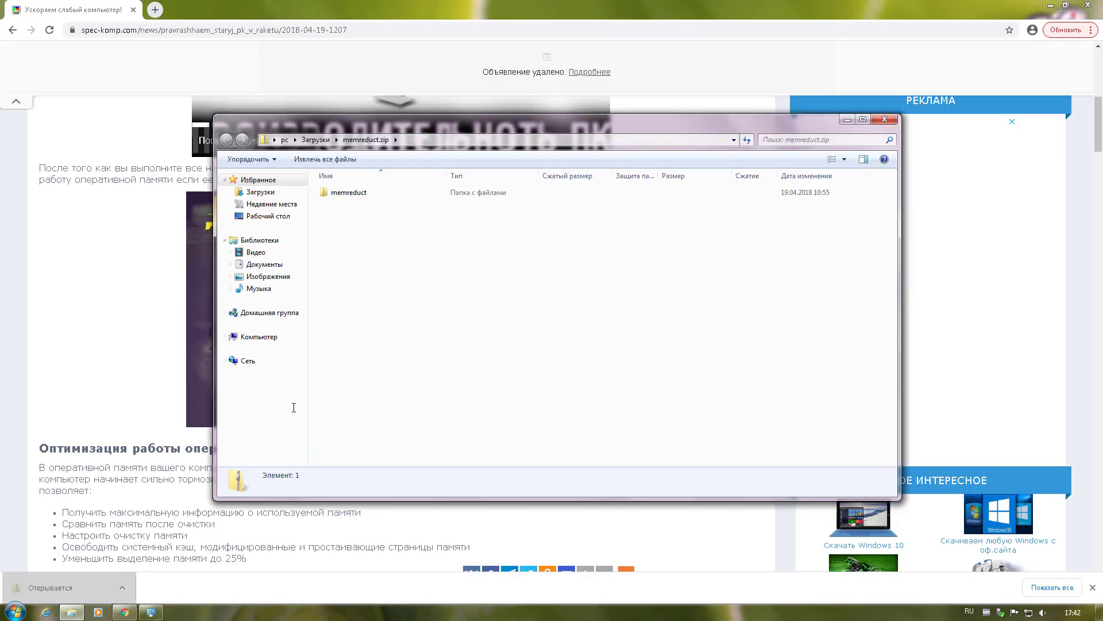
{"action": "left_click", "coordinate": [1050, 6]}
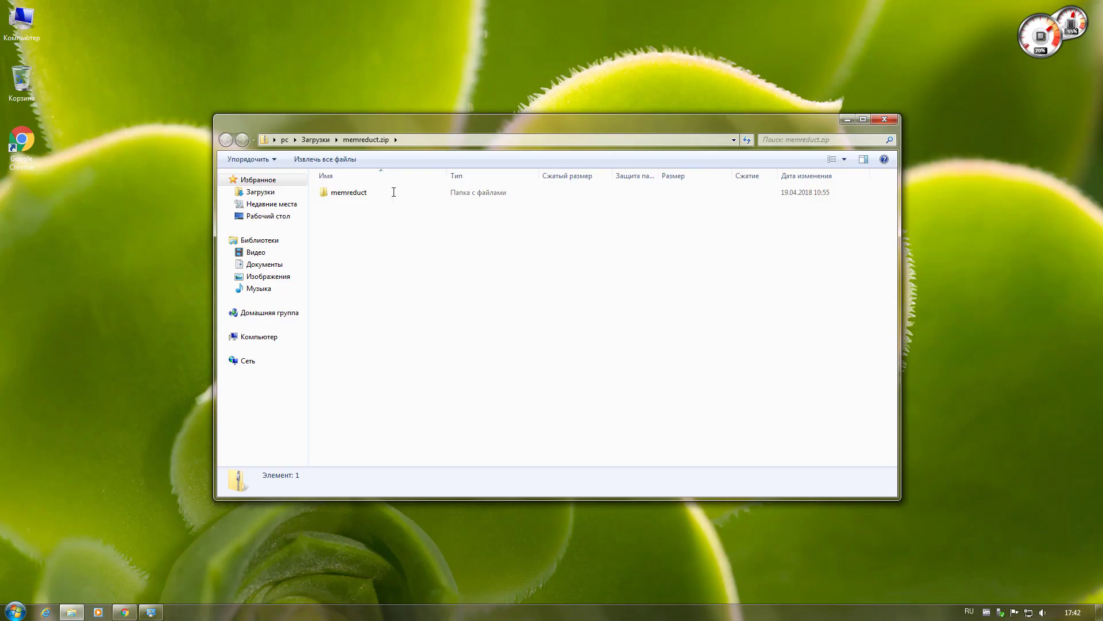
{"action": "left_click_drag", "start_coordinate": [340, 197], "coordinate": [411, 83]}
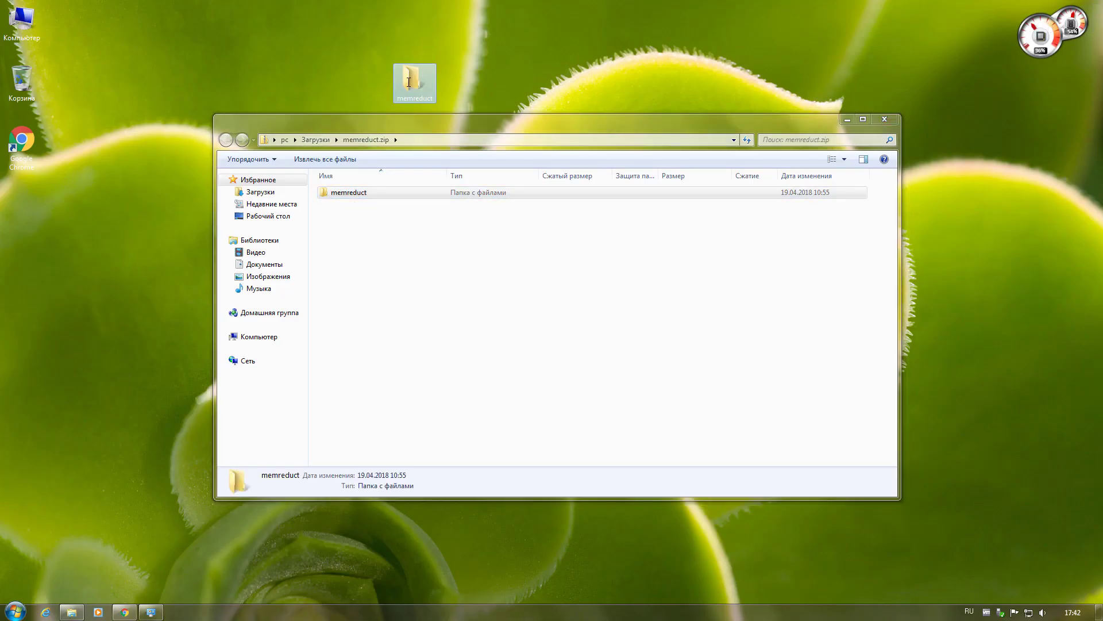
{"action": "left_click", "coordinate": [885, 119]}
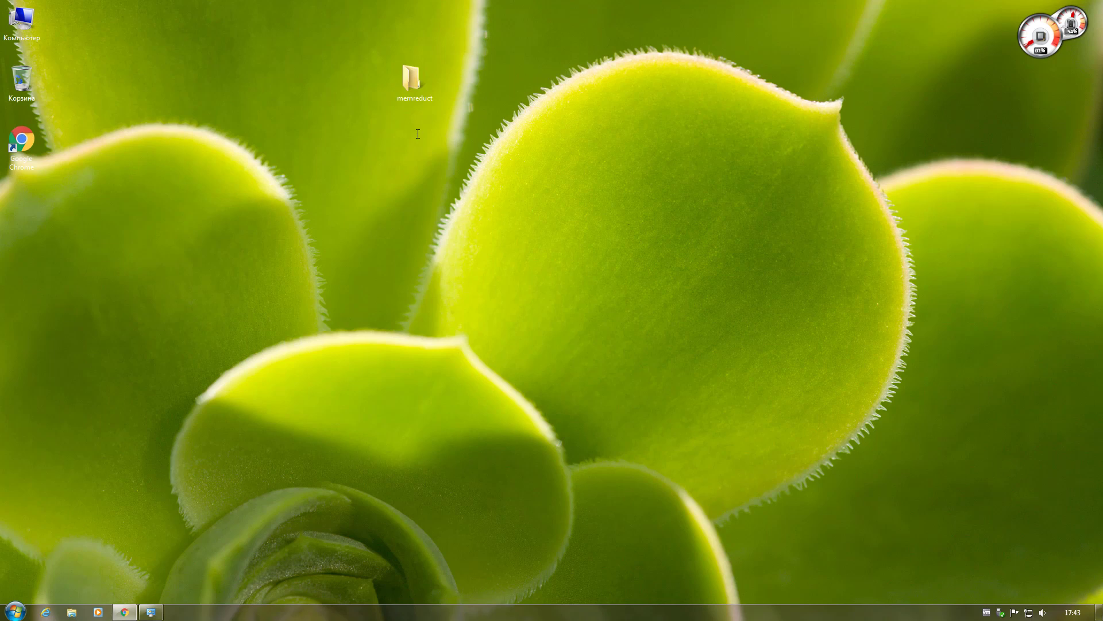
Open the desktop's memreduct folder and go into its 64 subfolder
{"action": "double_click", "coordinate": [412, 79]}
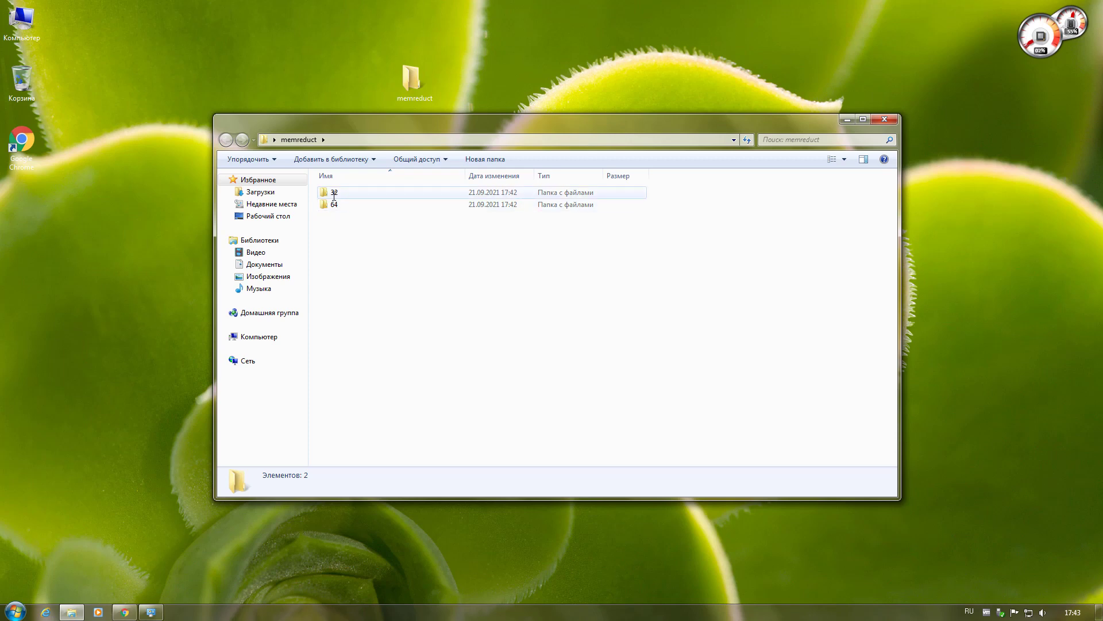
{"action": "mouse_move", "coordinate": [341, 210]}
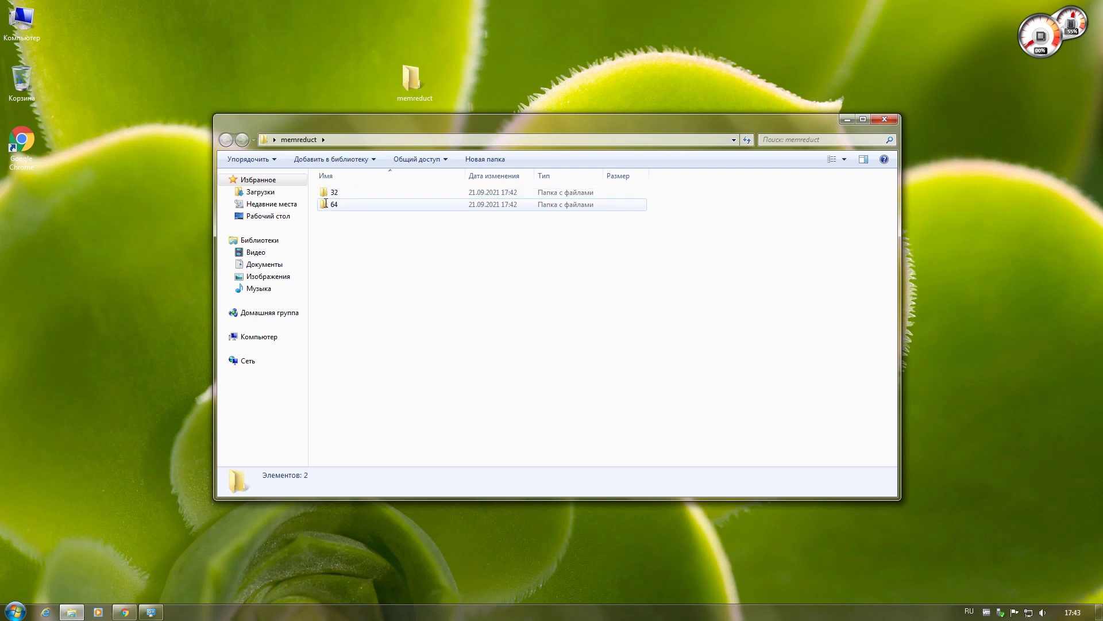
{"action": "double_click", "coordinate": [332, 206]}
{"action": "mouse_move", "coordinate": [444, 214]}
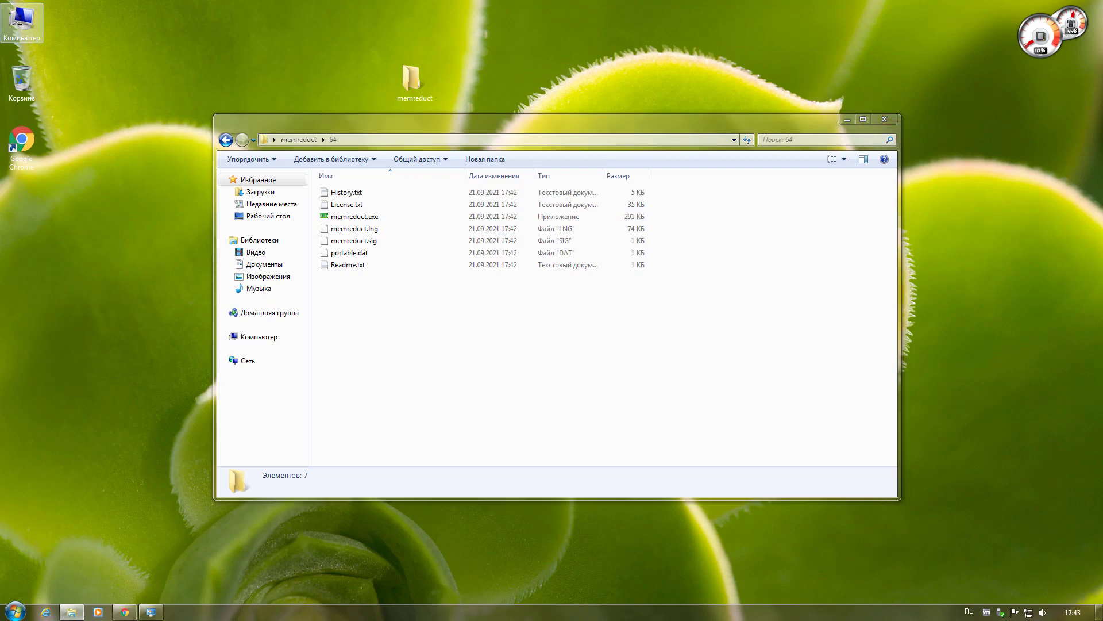
Check the system type in the computer's properties and return to the 64 folder
{"action": "right_click", "coordinate": [20, 18]}
{"action": "left_click", "coordinate": [67, 133]}
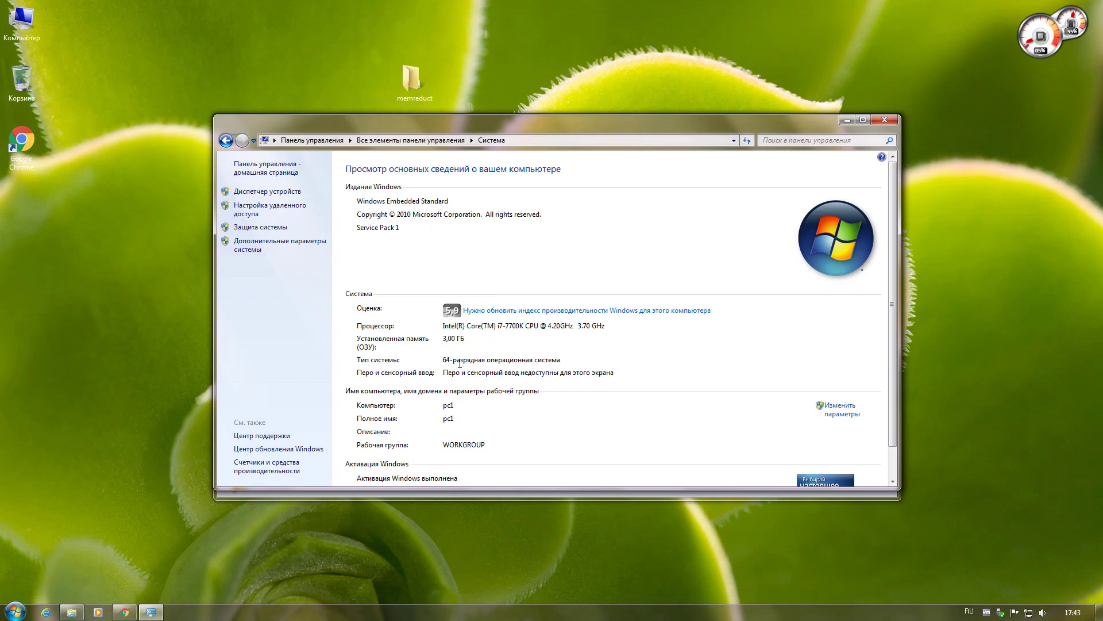
{"action": "key", "text": "alt+Left"}
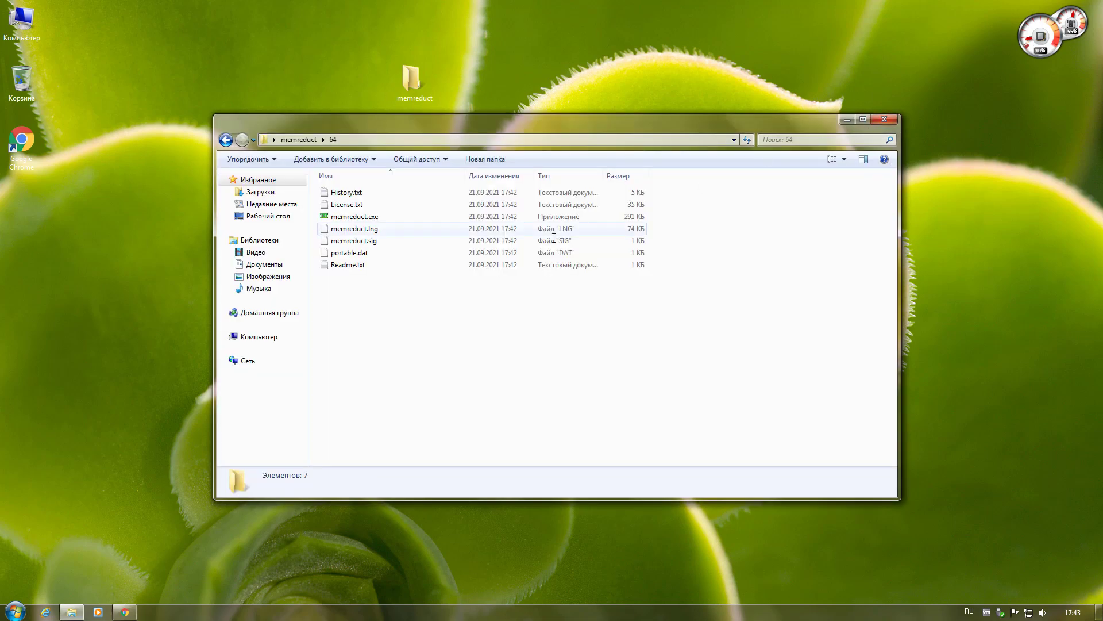
Run memreduct.exe despite the security warning, close the folder window, and decline opening the new version's download page
{"action": "double_click", "coordinate": [362, 218]}
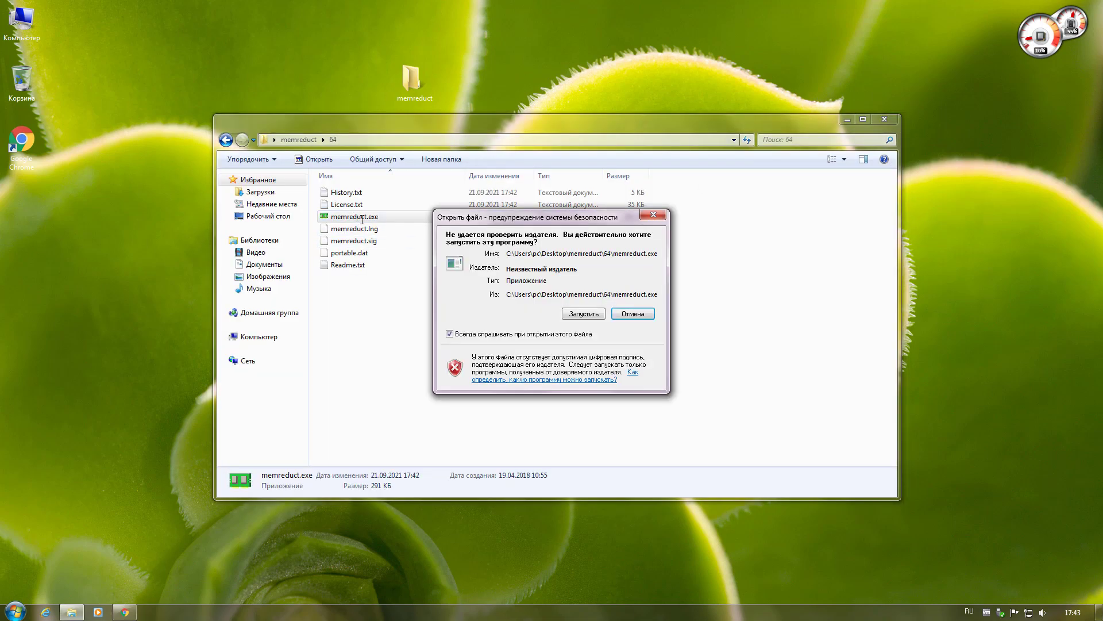
{"action": "left_click", "coordinate": [584, 313]}
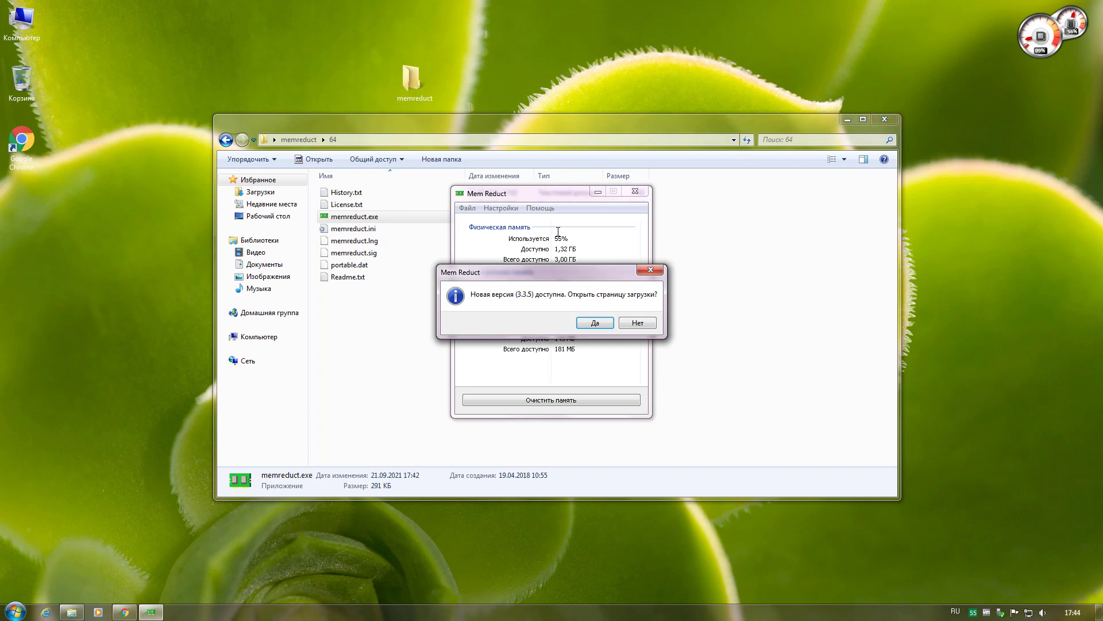
{"action": "left_click", "coordinate": [885, 119]}
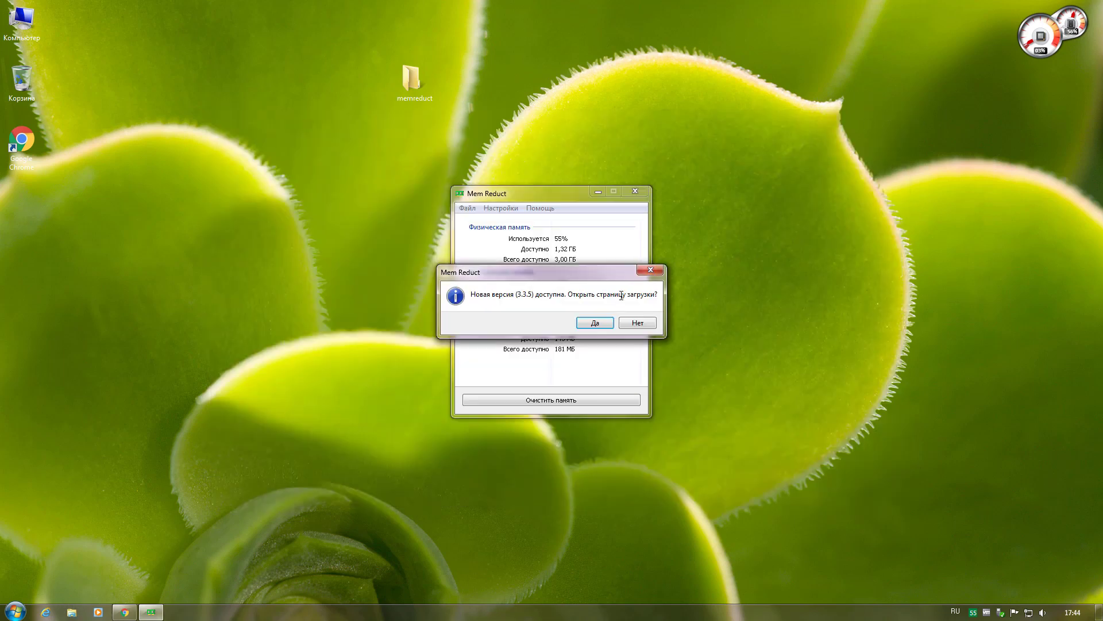
{"action": "left_click", "coordinate": [637, 322]}
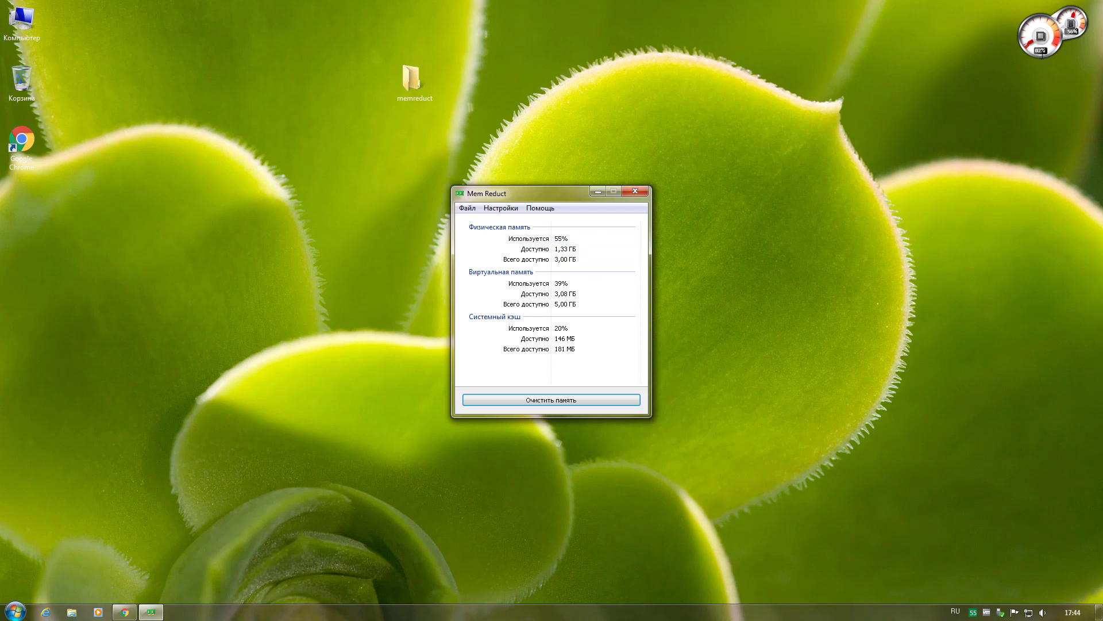
Hide the Mem Reduct window to the notification area and reopen it from there
{"action": "mouse_move", "coordinate": [1070, 29]}
{"action": "key", "text": "Escape"}
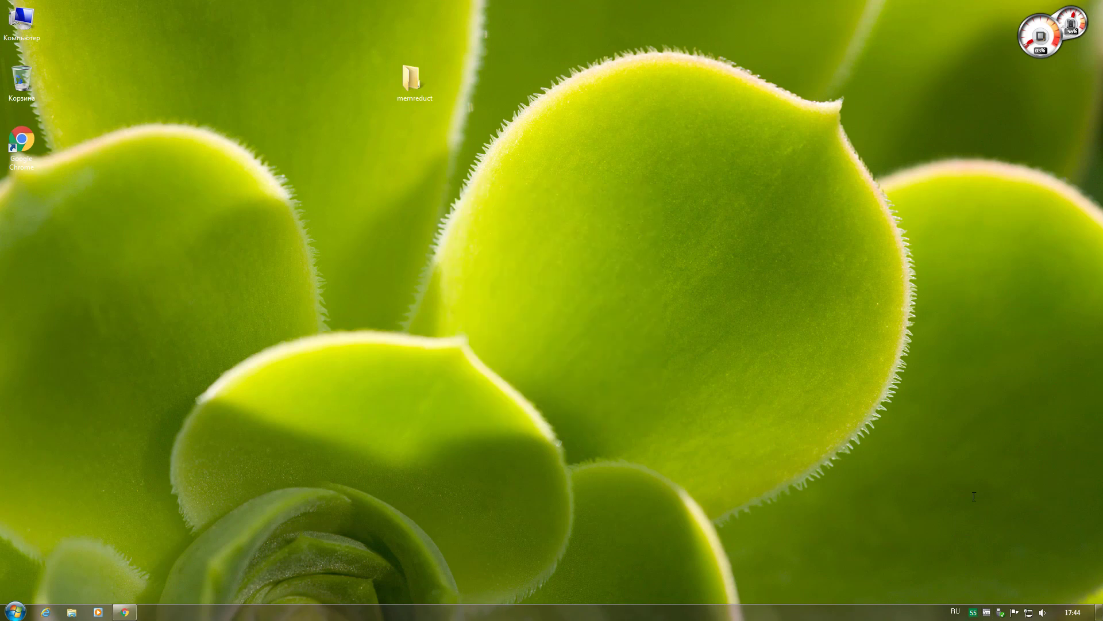
{"action": "left_click", "coordinate": [973, 614]}
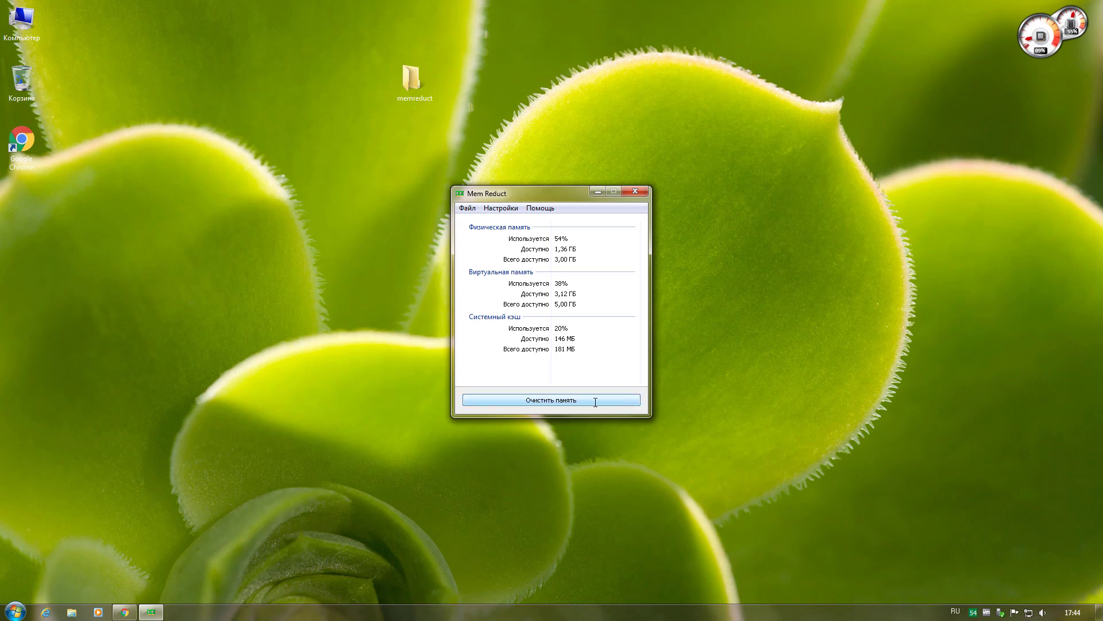
Clean the memory with Mem Reduct, enabling "Больше не спрашивать" in the confirmation
{"action": "left_click", "coordinate": [554, 400]}
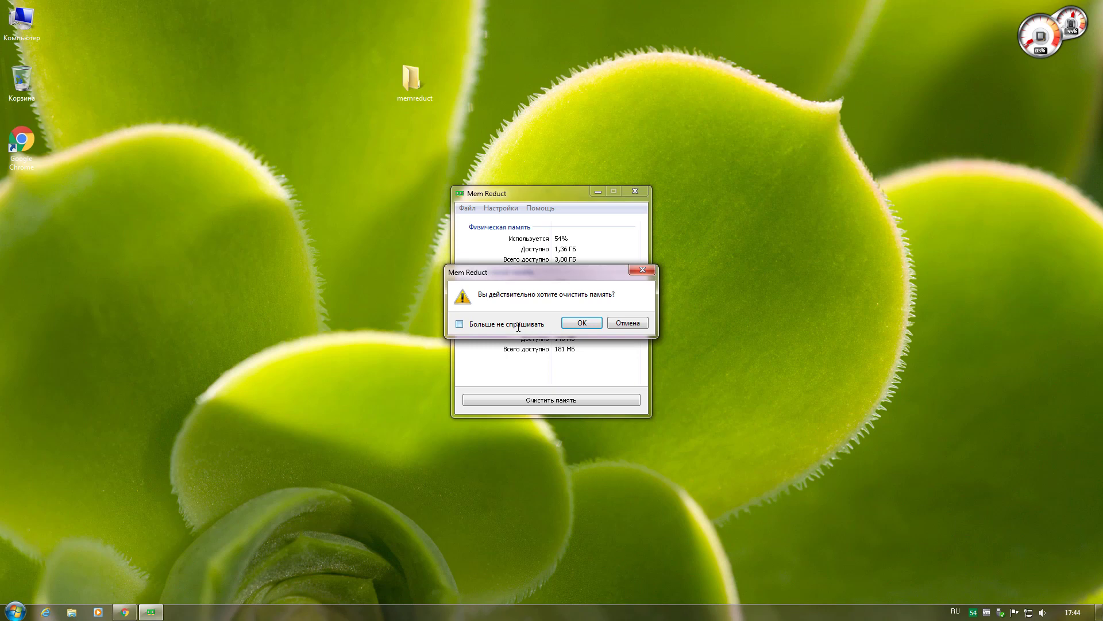
{"action": "left_click", "coordinate": [518, 326]}
{"action": "left_click", "coordinate": [582, 322]}
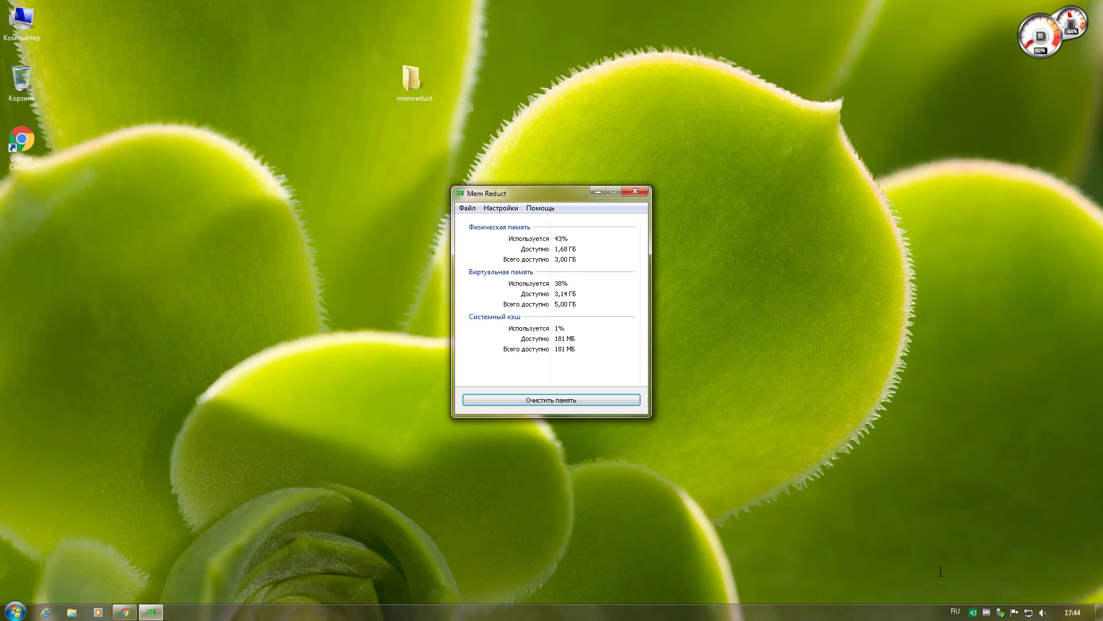
Review the article's Mem Reduct section in Chrome, and minimize the browser to return to Mem Reduct
{"action": "left_click", "coordinate": [124, 612]}
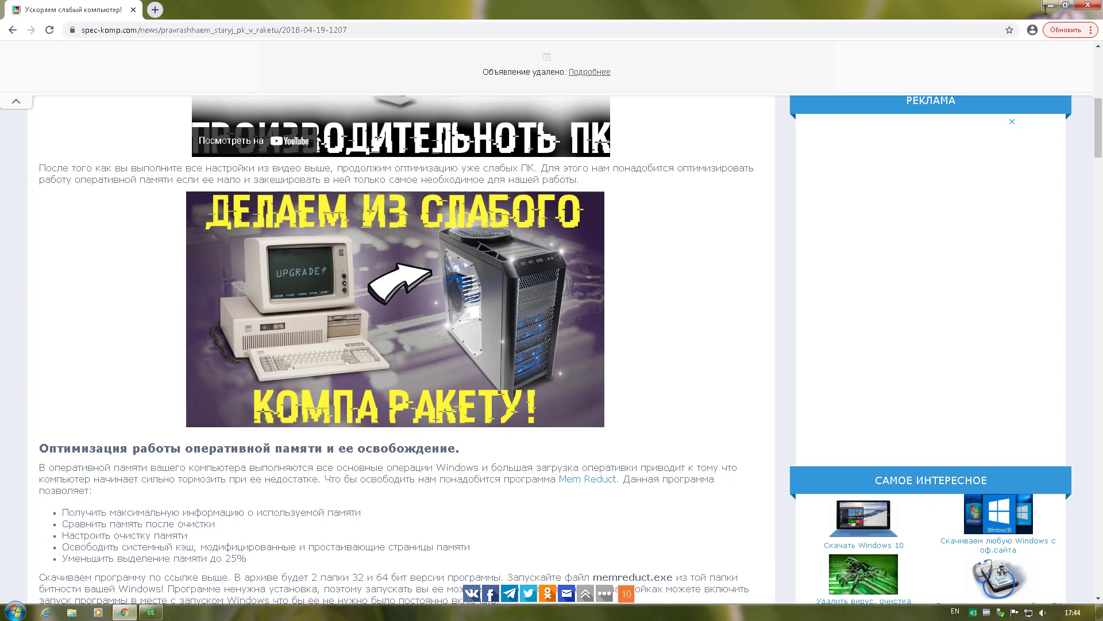
{"action": "scroll", "coordinate": [730, 241], "scroll_direction": "down", "scroll_amount": 3}
{"action": "scroll", "coordinate": [730, 241], "scroll_direction": "up", "scroll_amount": 2}
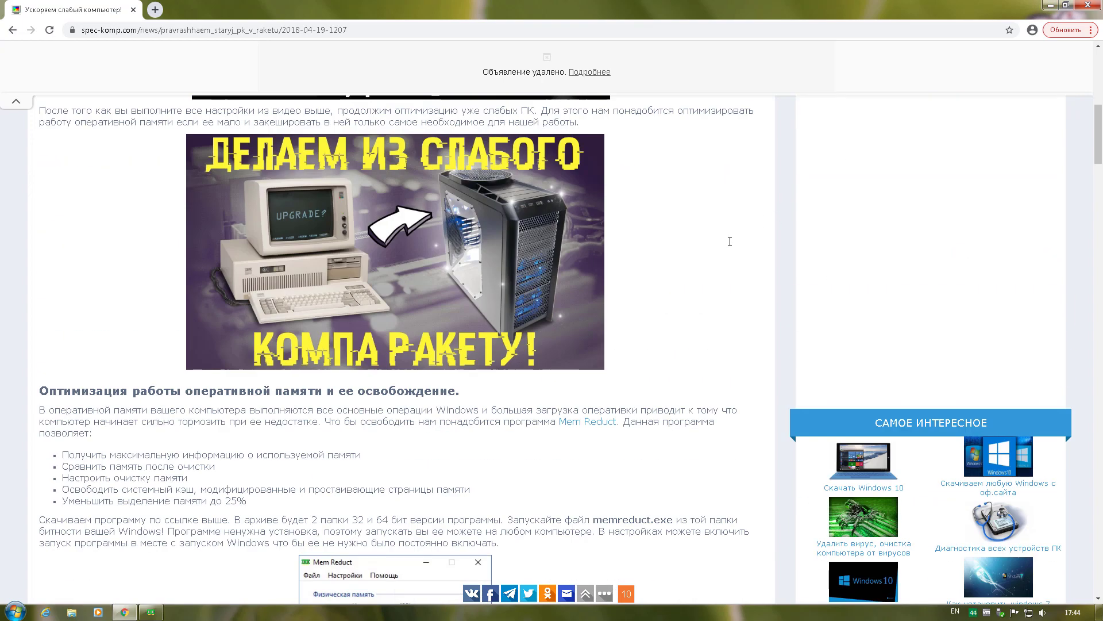
{"action": "scroll", "coordinate": [729, 244], "scroll_direction": "up", "scroll_amount": 2}
{"action": "scroll", "coordinate": [727, 245], "scroll_direction": "down", "scroll_amount": 2}
{"action": "left_click", "coordinate": [1050, 5]}
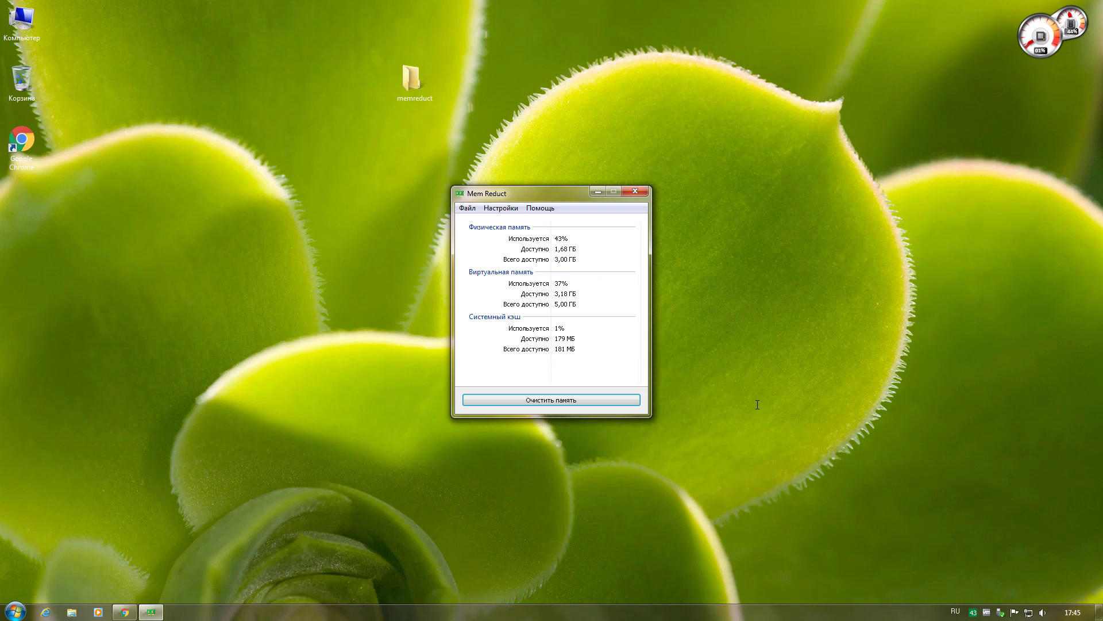
Clean the memory once more, dismiss the cleanup notification, and close the Mem Reduct window
{"action": "left_click", "coordinate": [559, 404]}
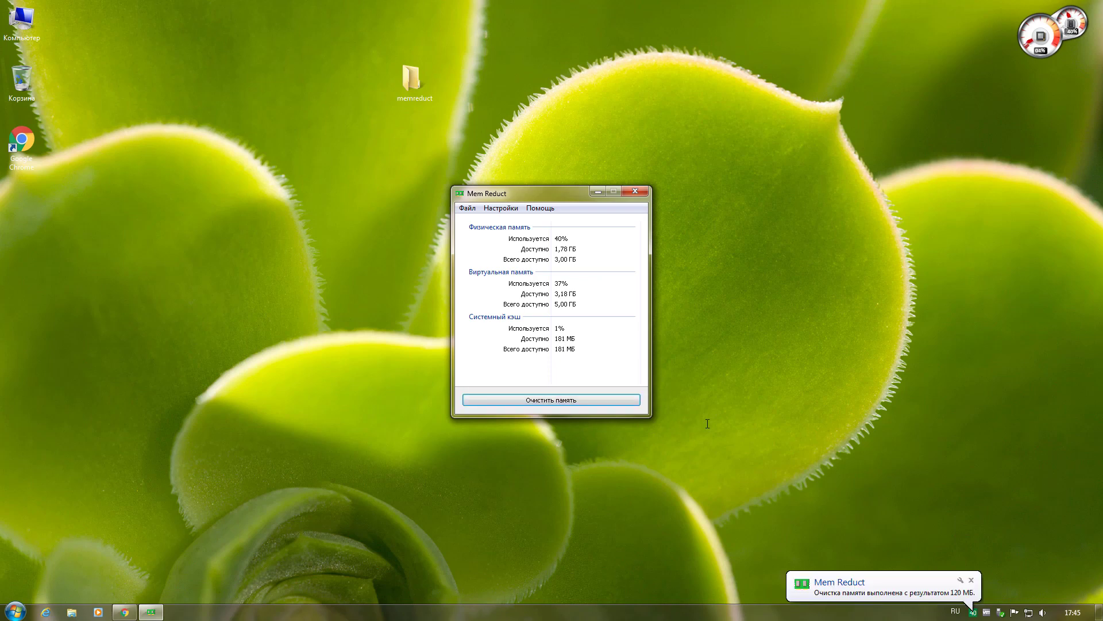
{"action": "left_click", "coordinate": [973, 580]}
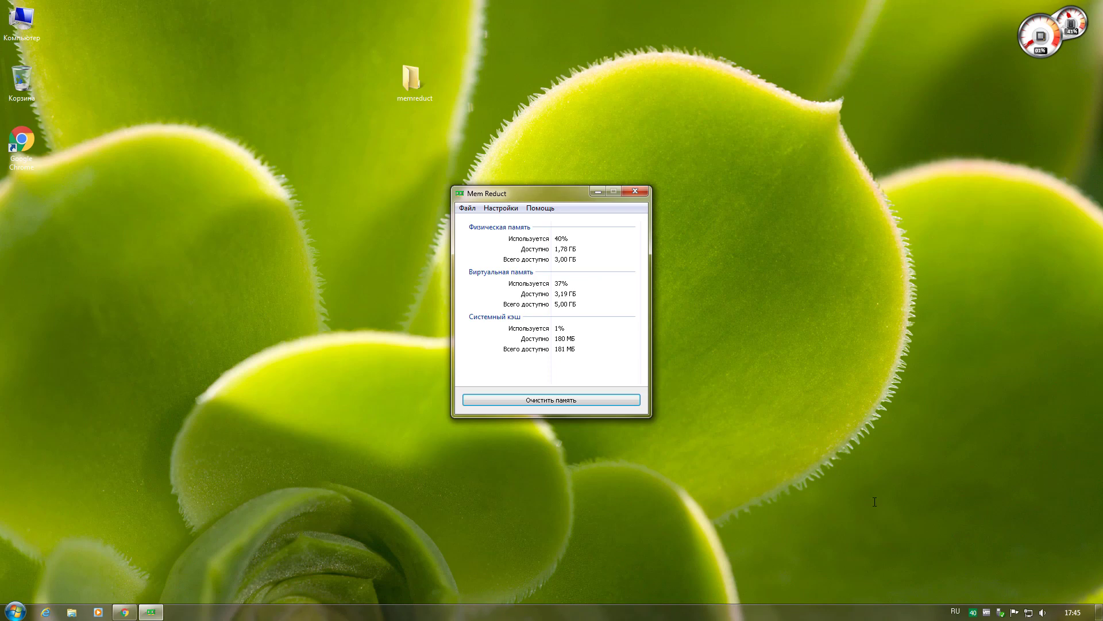
{"action": "left_click", "coordinate": [636, 191]}
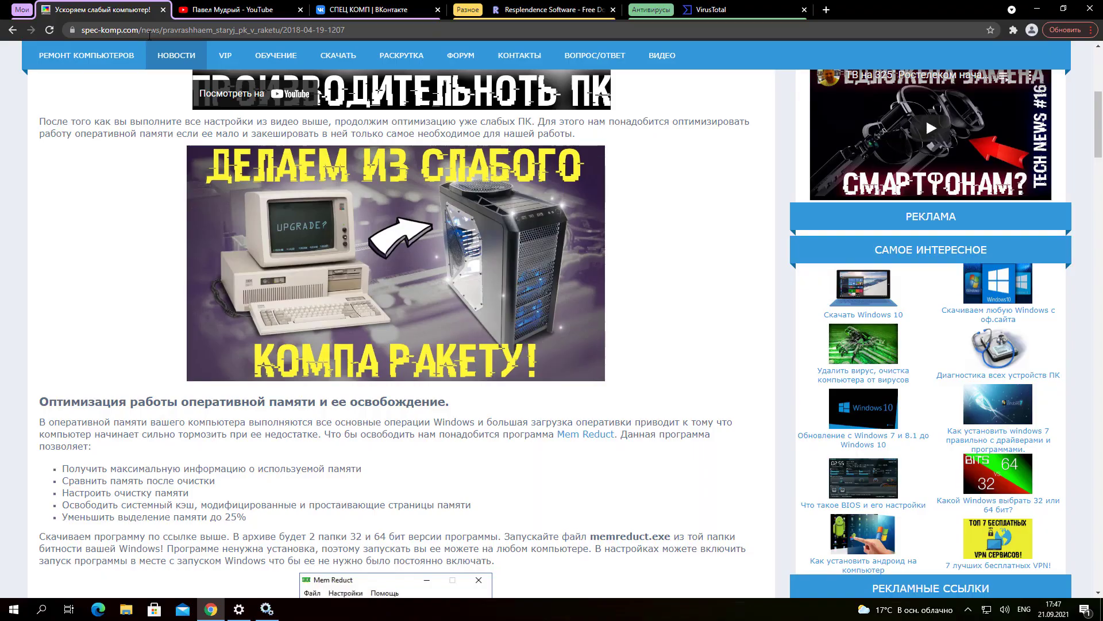
Locate the Mem Reduct download link in the article's memory optimization section
{"action": "scroll", "coordinate": [334, 221], "scroll_direction": "up", "scroll_amount": 4}
{"action": "scroll", "coordinate": [330, 225], "scroll_direction": "down", "scroll_amount": 5}
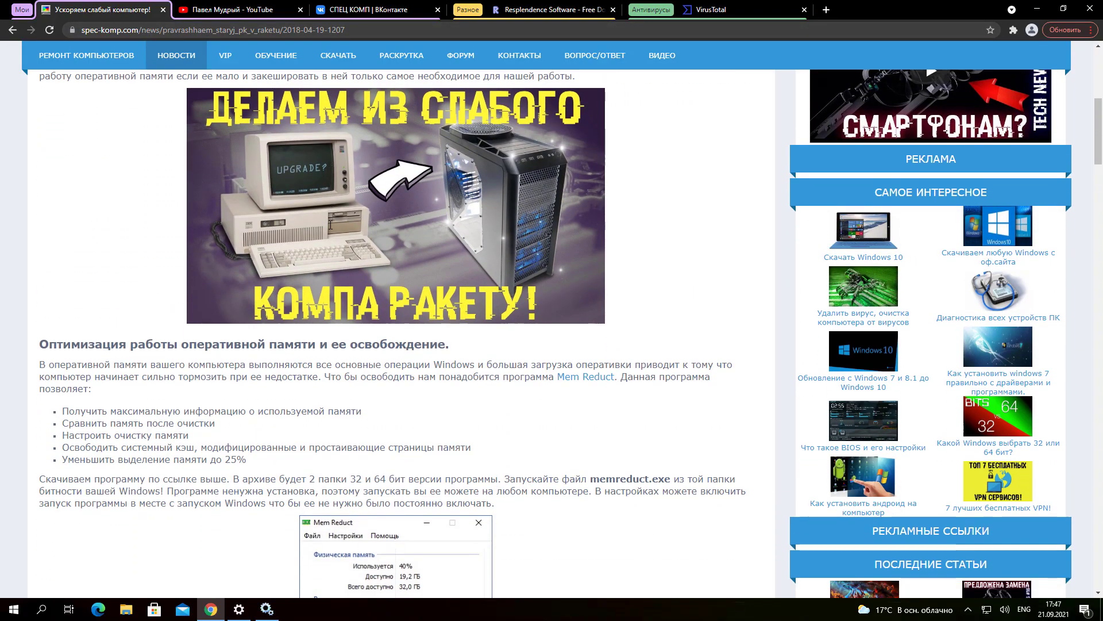
{"action": "left_click", "coordinate": [584, 375]}
Turn off Microsoft Defender real-time protection in Windows Security, approve the change, and minimize the window
{"action": "left_click", "coordinate": [968, 609]}
{"action": "left_click", "coordinate": [968, 564]}
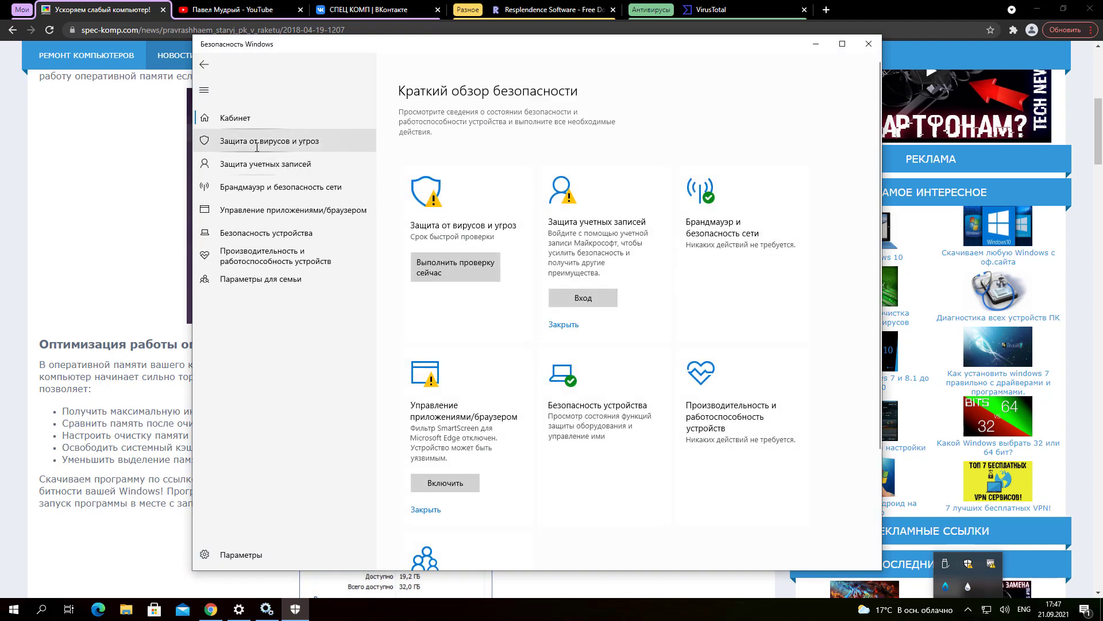
{"action": "left_click", "coordinate": [255, 144]}
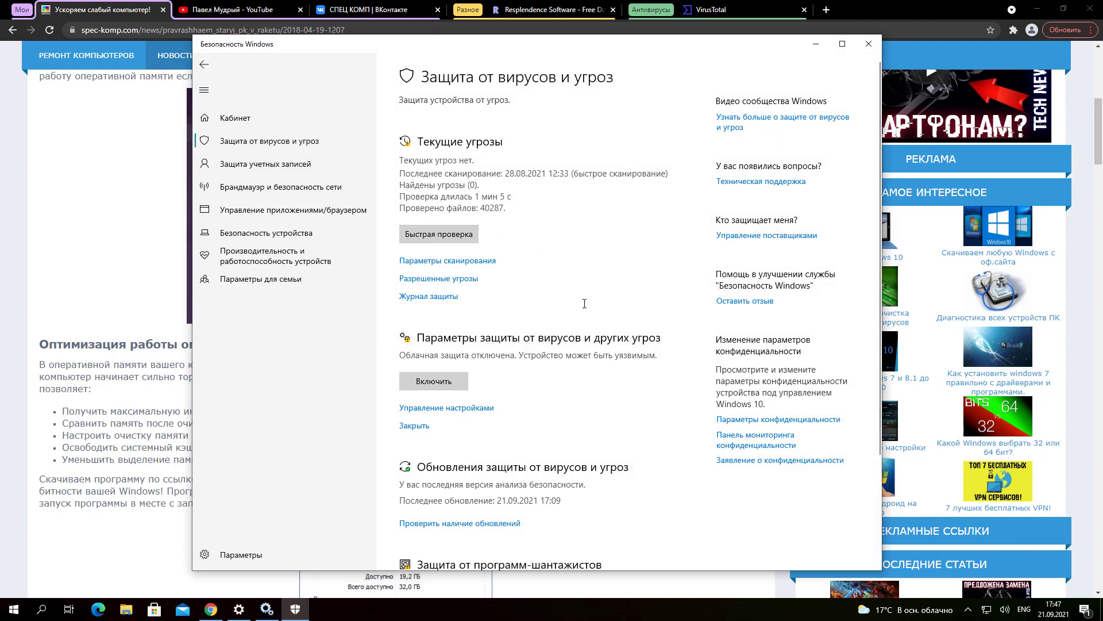
{"action": "left_click", "coordinate": [447, 408]}
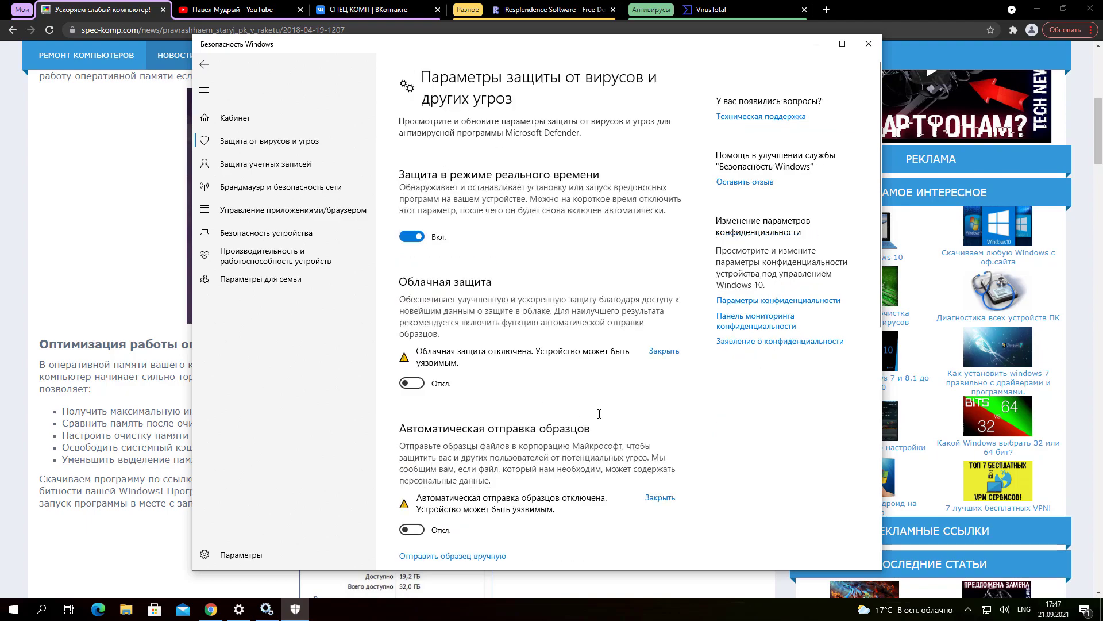
{"action": "left_click", "coordinate": [406, 234]}
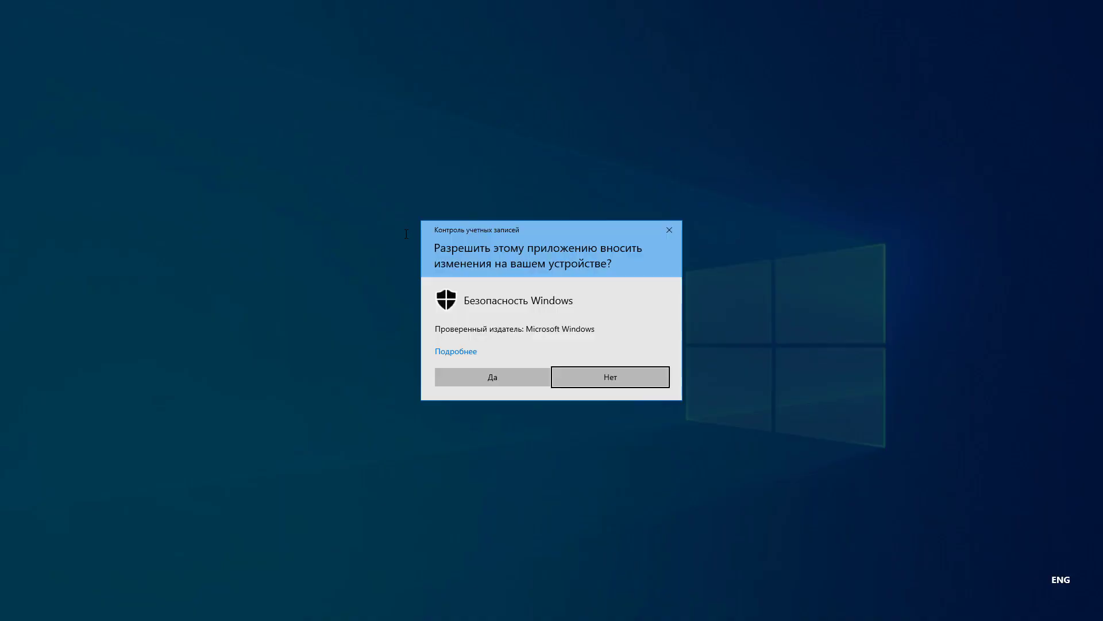
{"action": "left_click", "coordinate": [504, 382]}
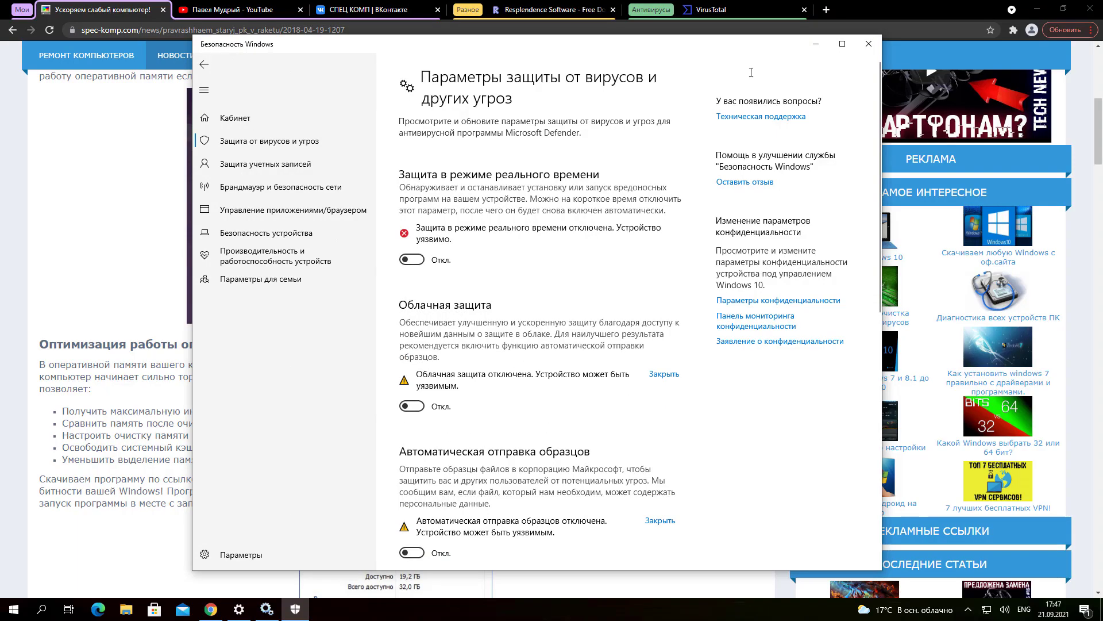
{"action": "left_click", "coordinate": [814, 44]}
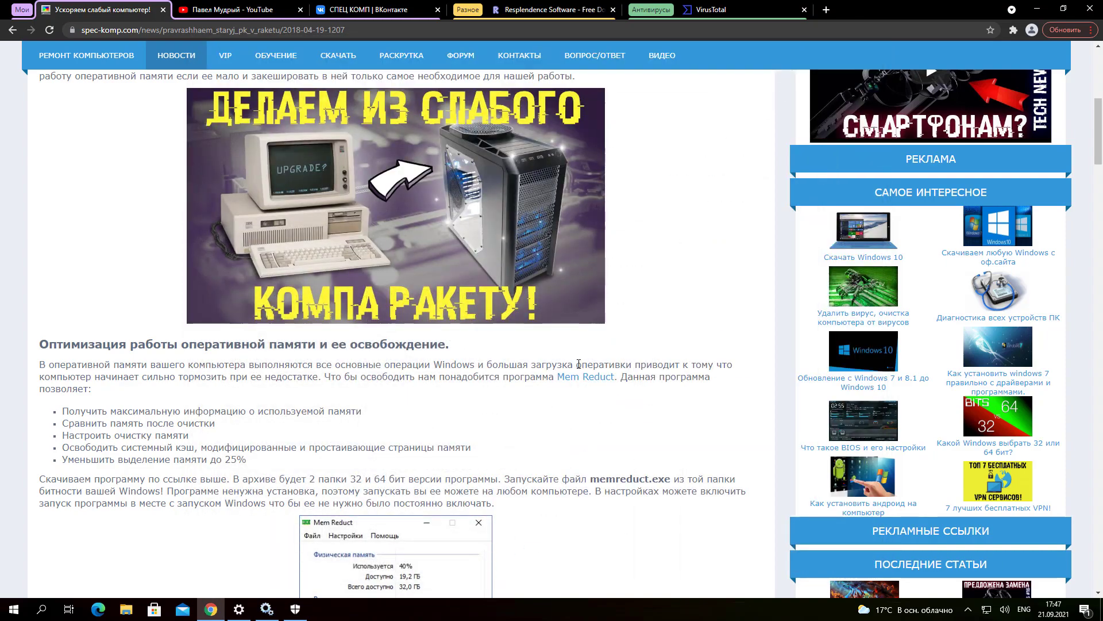
Download the Mem Reduct archive from the article and extract its 64 folder to the desktop
{"action": "left_click", "coordinate": [583, 379]}
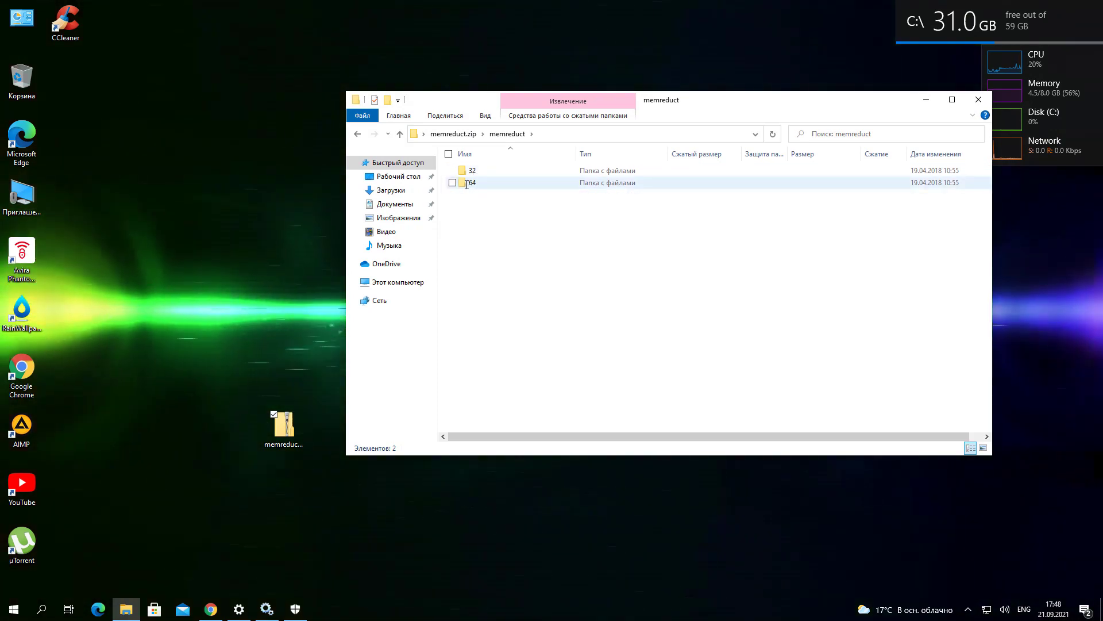
{"action": "left_click_drag", "start_coordinate": [467, 184], "coordinate": [284, 141]}
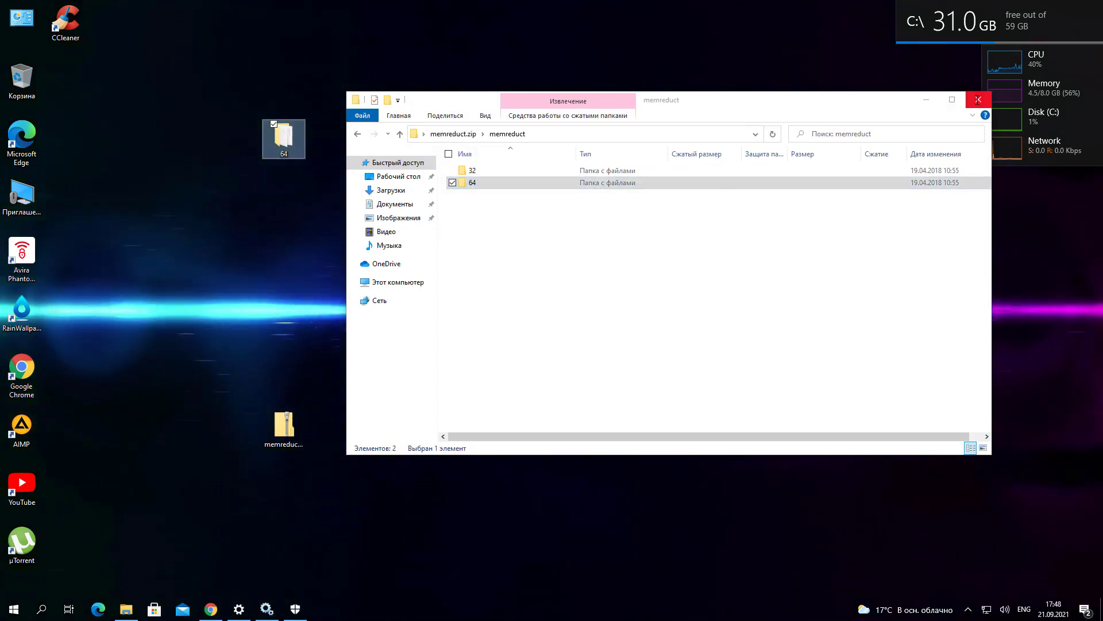
{"action": "left_click", "coordinate": [978, 100]}
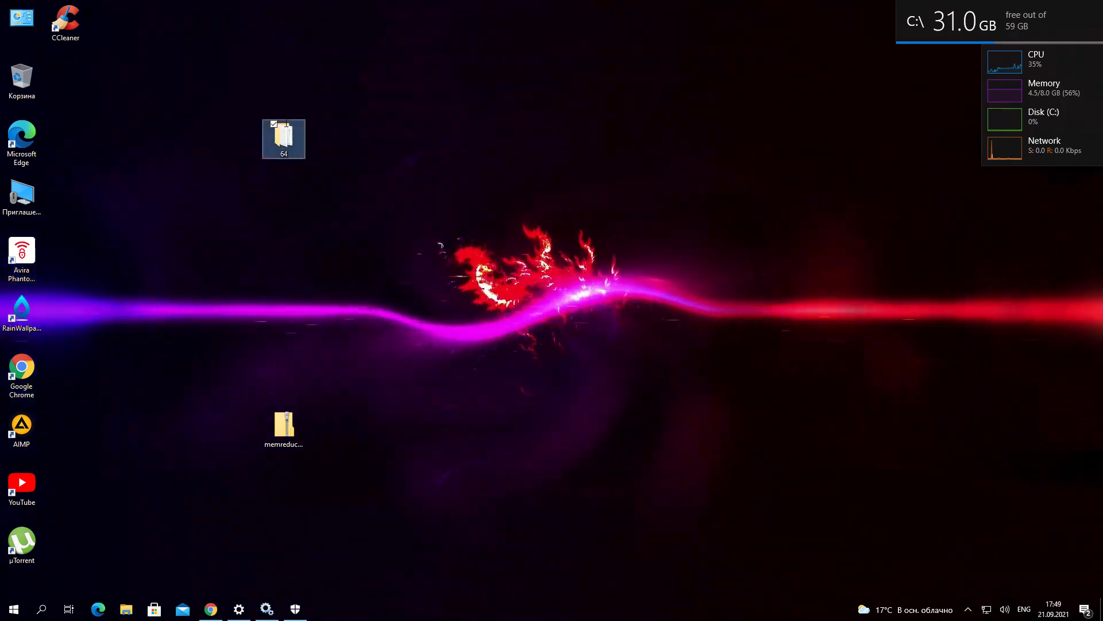
Launch memreduct.exe from the desktop's 64 folder with administrator approval, and minimize the folder window
{"action": "double_click", "coordinate": [284, 138]}
{"action": "left_click", "coordinate": [504, 197]}
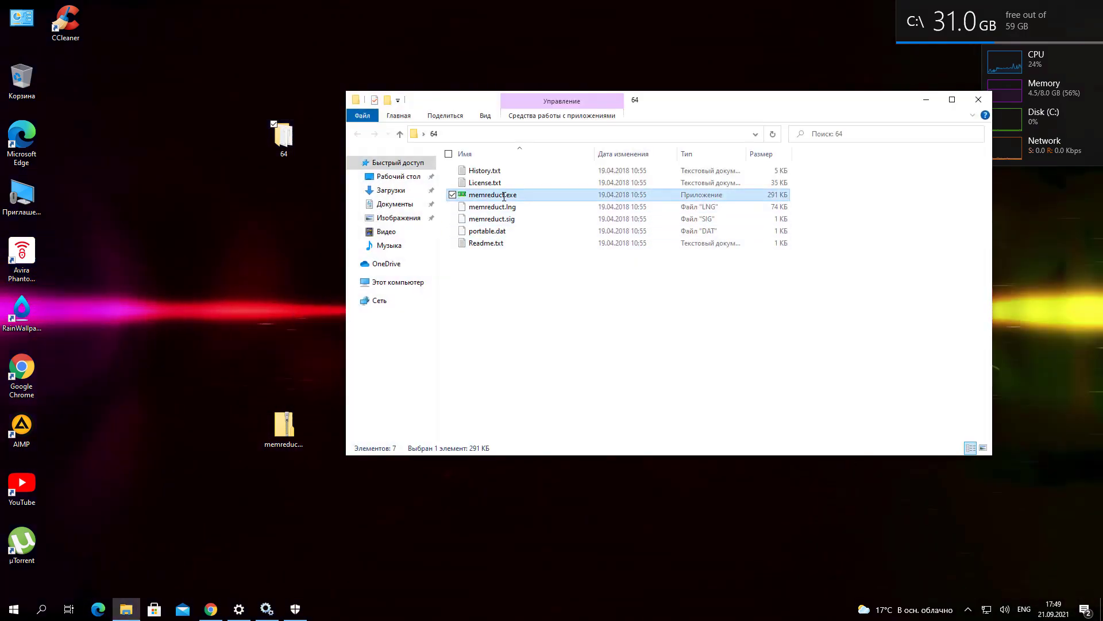
{"action": "double_click", "coordinate": [505, 196]}
{"action": "left_click", "coordinate": [493, 385]}
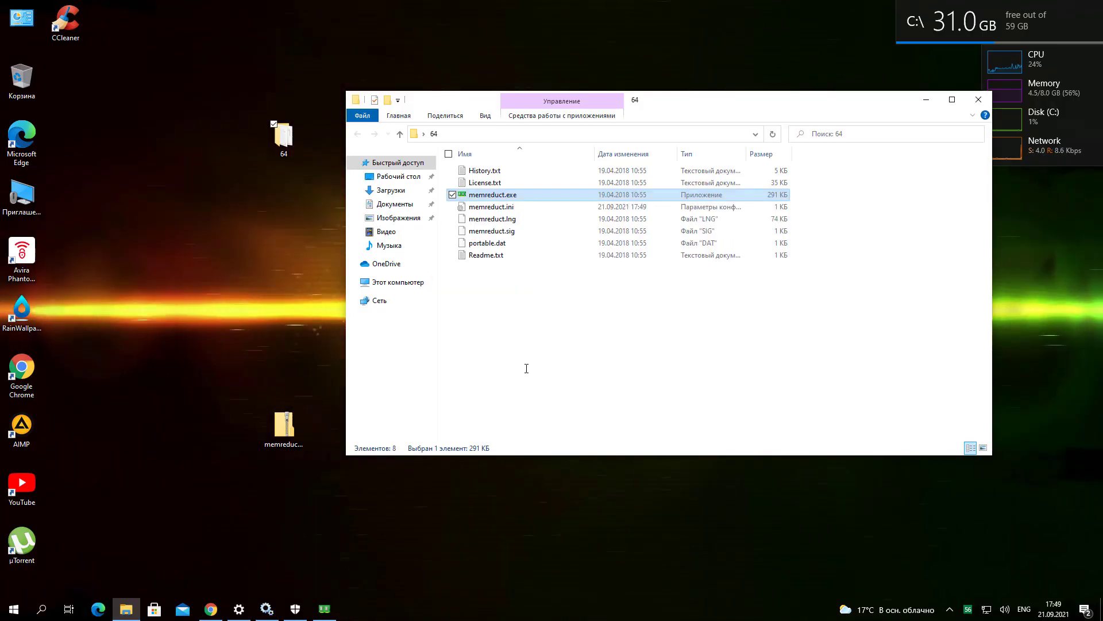
{"action": "left_click", "coordinate": [926, 99]}
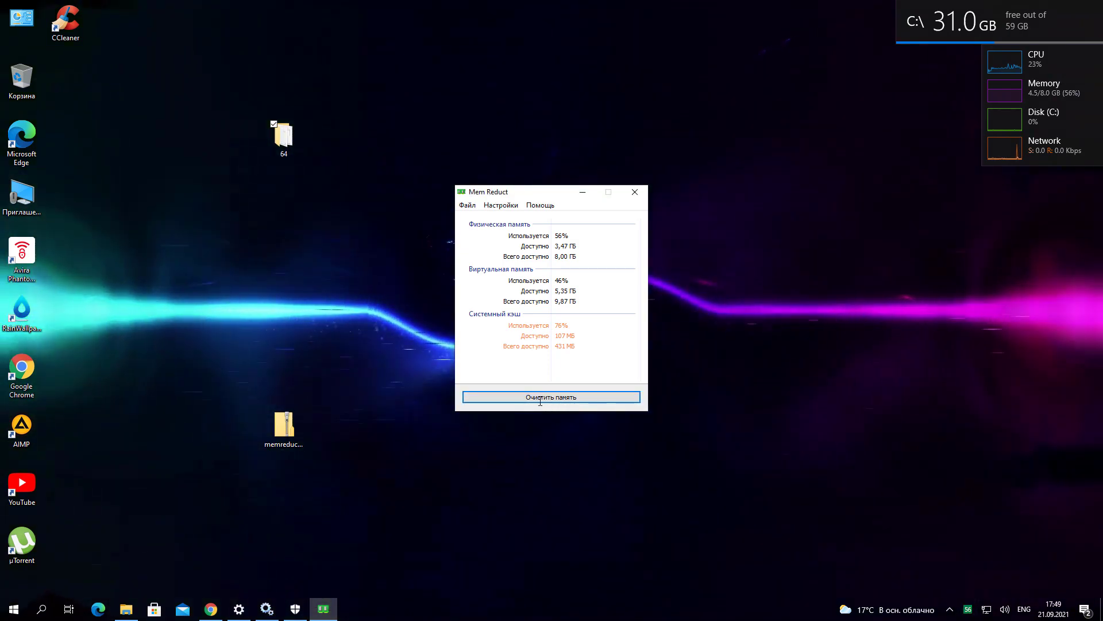
Clean the memory with Mem Reduct, confirm the cleanup, and hide its window to the notification area
{"action": "left_click", "coordinate": [534, 396]}
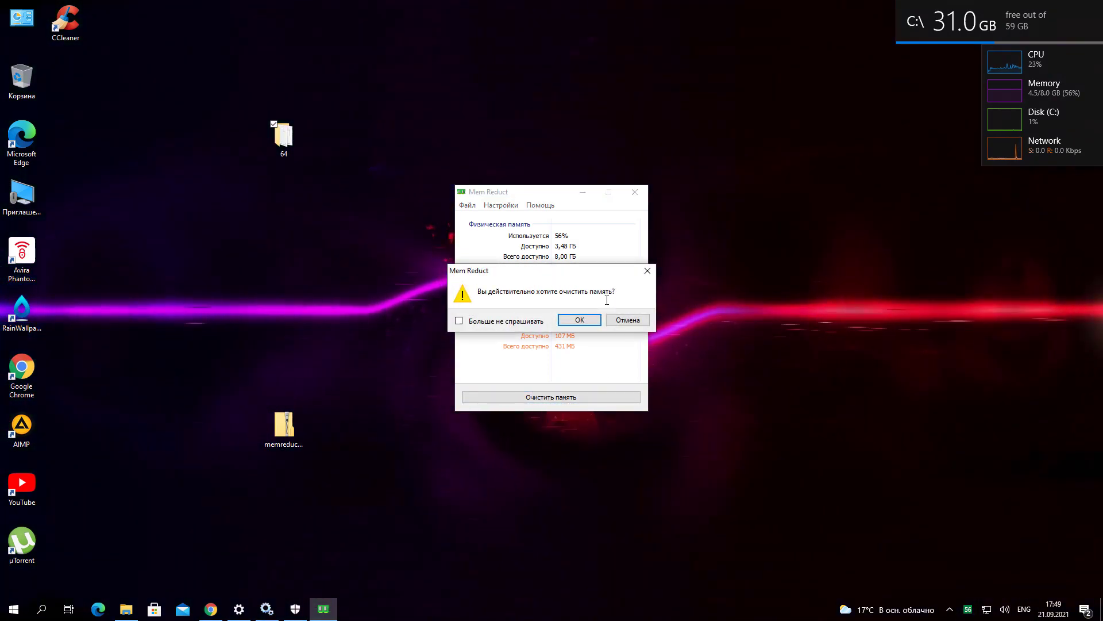
{"action": "left_click", "coordinate": [579, 318]}
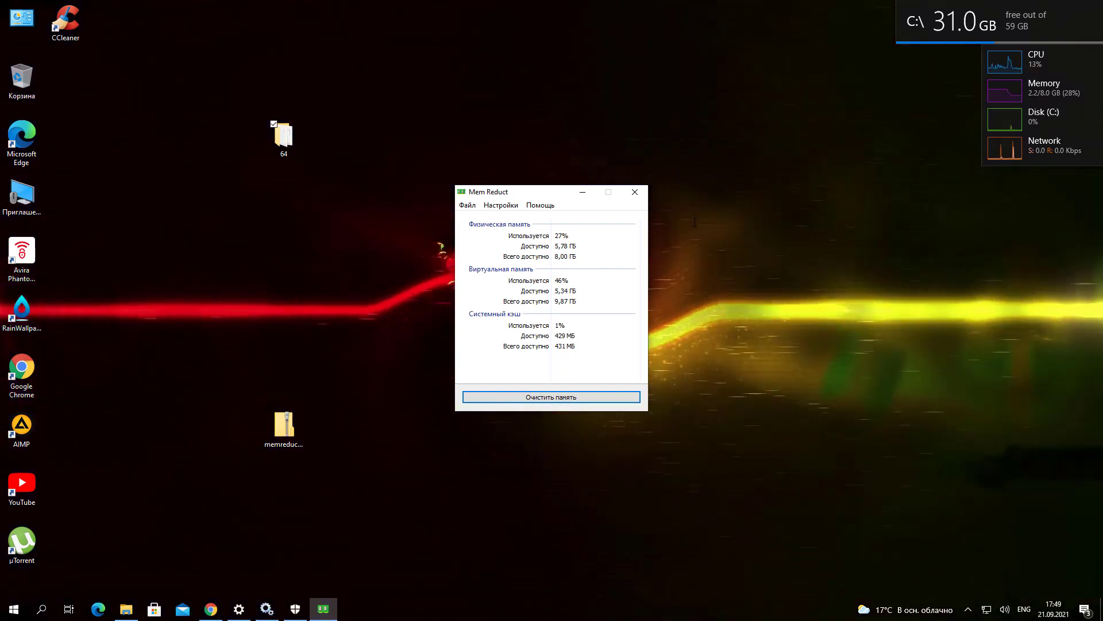
{"action": "key", "text": "Escape"}
Turn Microsoft Defender real-time protection back on in Windows Security and return to the desktop
{"action": "left_click", "coordinate": [295, 609]}
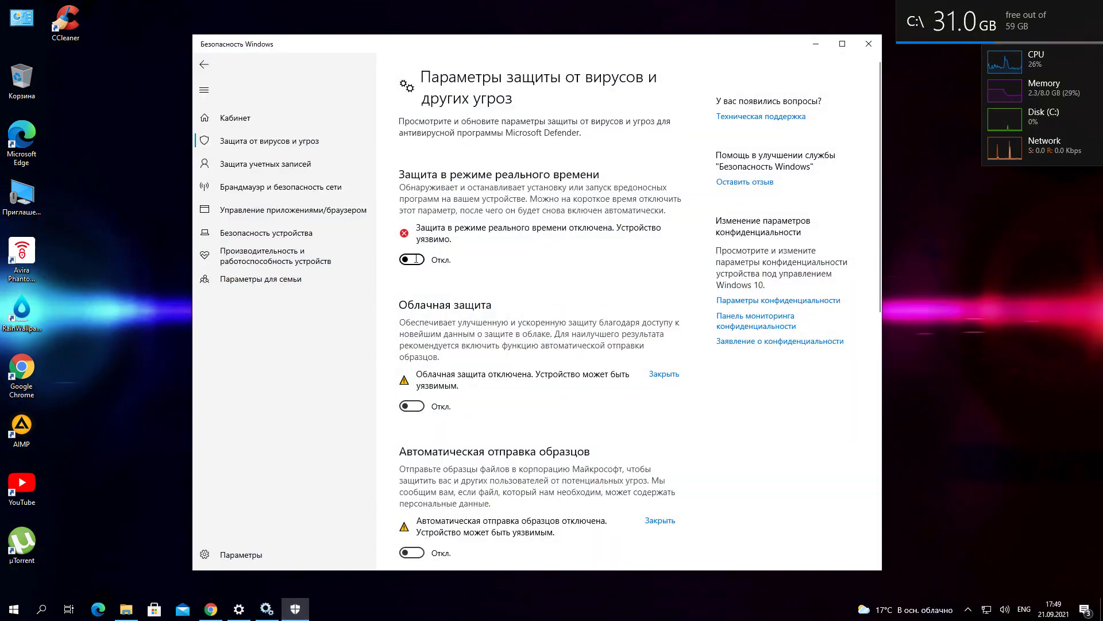
{"action": "left_click", "coordinate": [412, 259]}
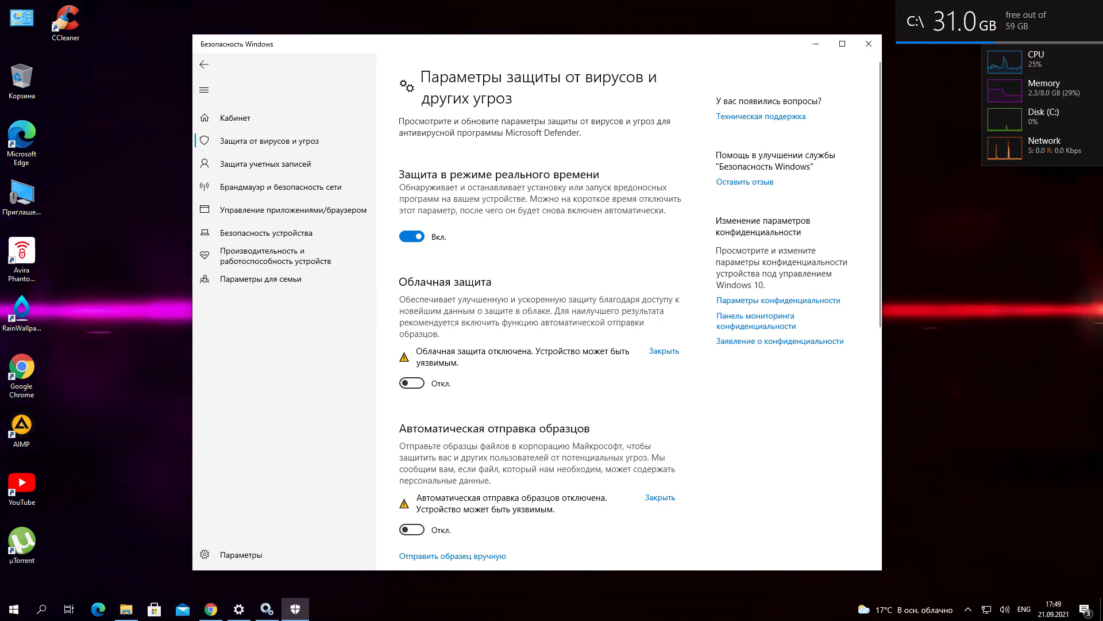
{"action": "key", "text": "super+d"}
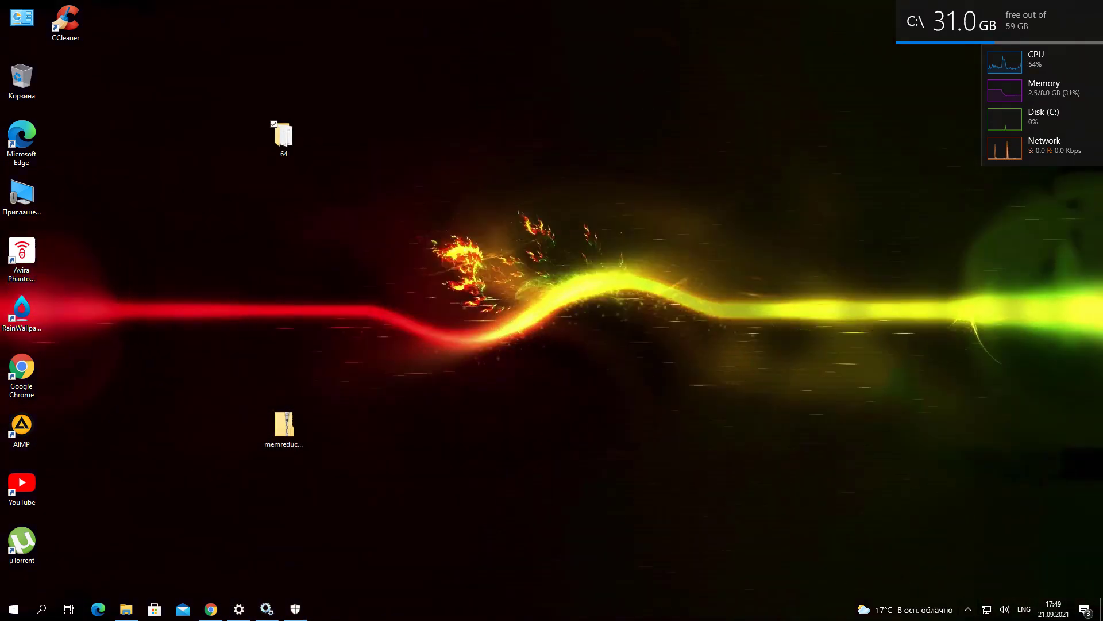
Reopen Mem Reduct from the notification area, clean the memory again, and dismiss the cleanup notification
{"action": "left_click", "coordinate": [968, 609]}
{"action": "left_click", "coordinate": [991, 587]}
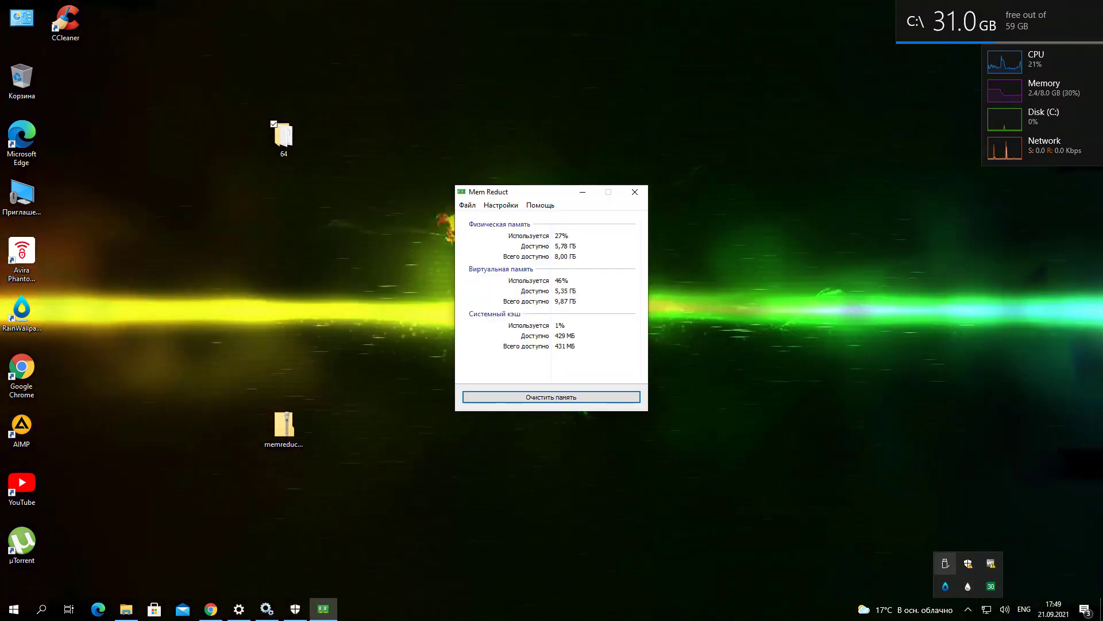
{"action": "key", "text": "Return"}
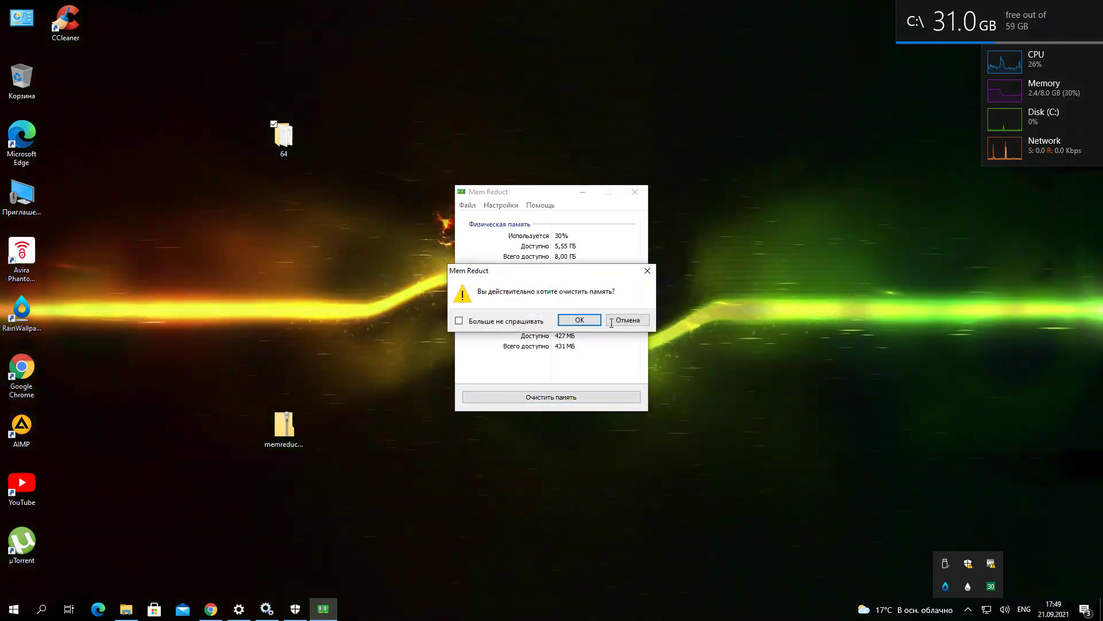
{"action": "key", "text": "Return"}
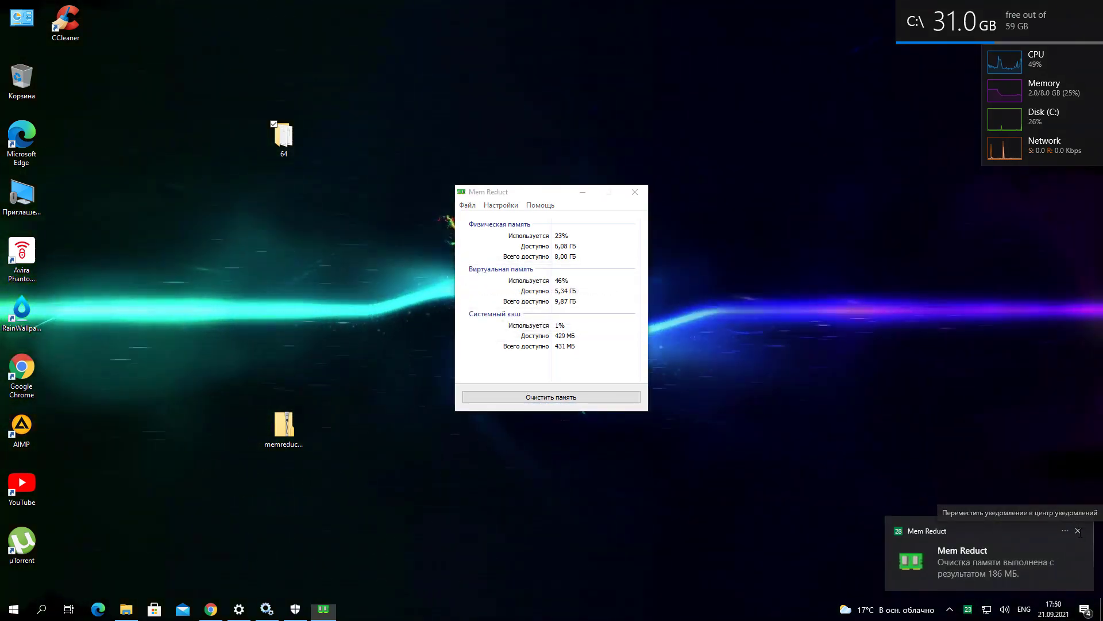
{"action": "left_click", "coordinate": [1078, 531]}
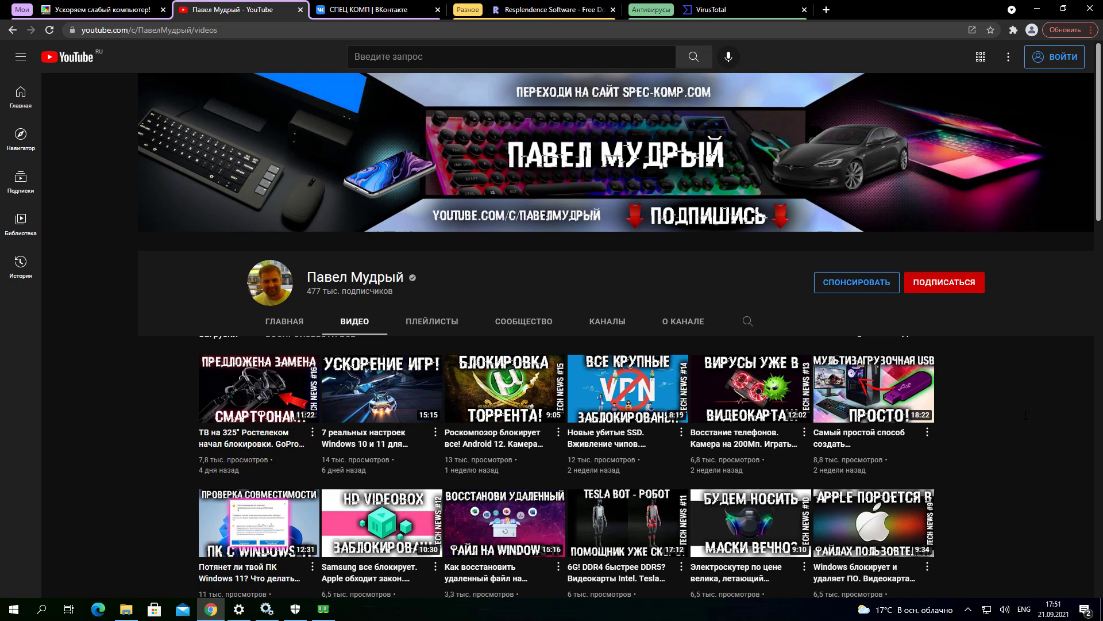
{"action": "scroll", "coordinate": [1026, 415], "scroll_direction": "down", "scroll_amount": 2}
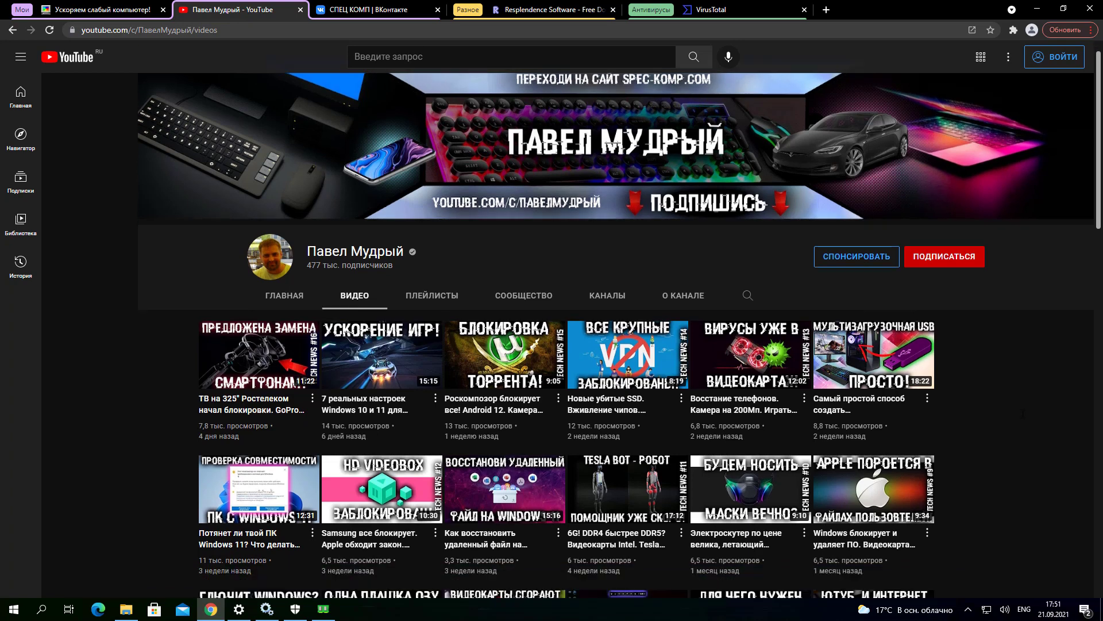